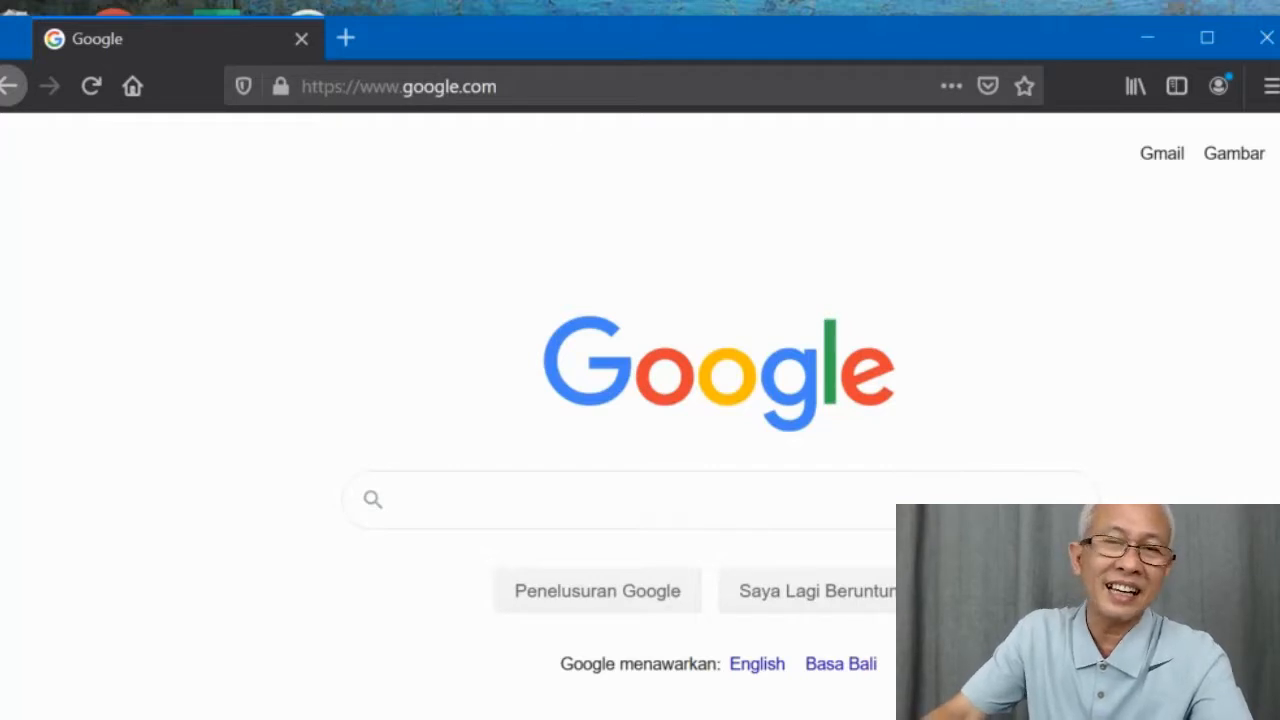
# Open classroom.google.com from Firefox's top-sites list in the address bar.
pyautogui.click(400, 87)
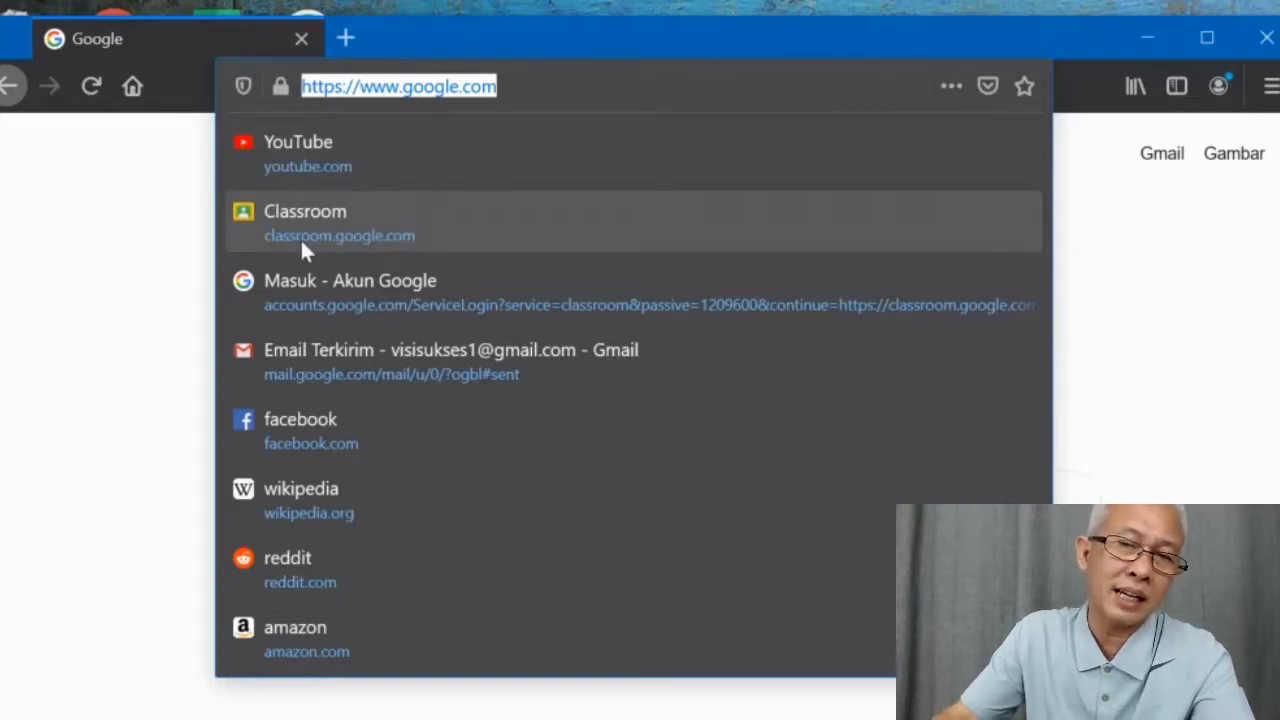
pyautogui.click(440, 236)
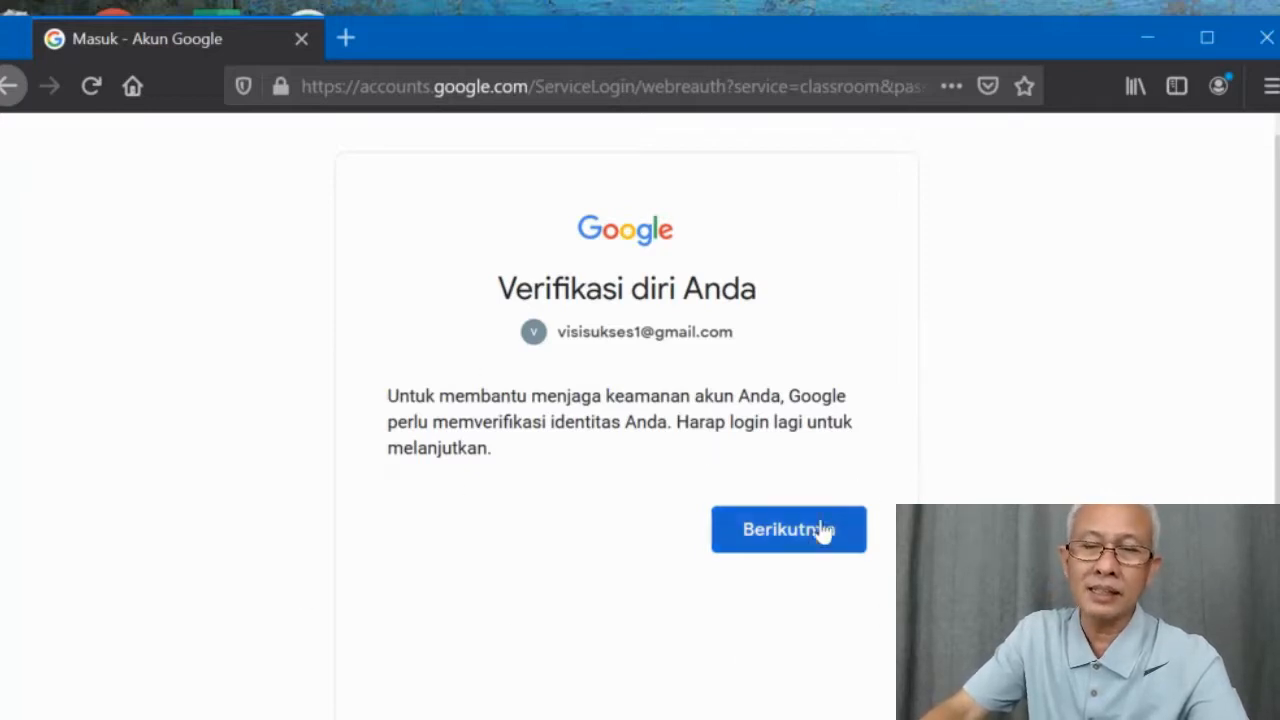
# Continue past the verification notice and enter the account password, retyping it.
pyautogui.click(790, 540)
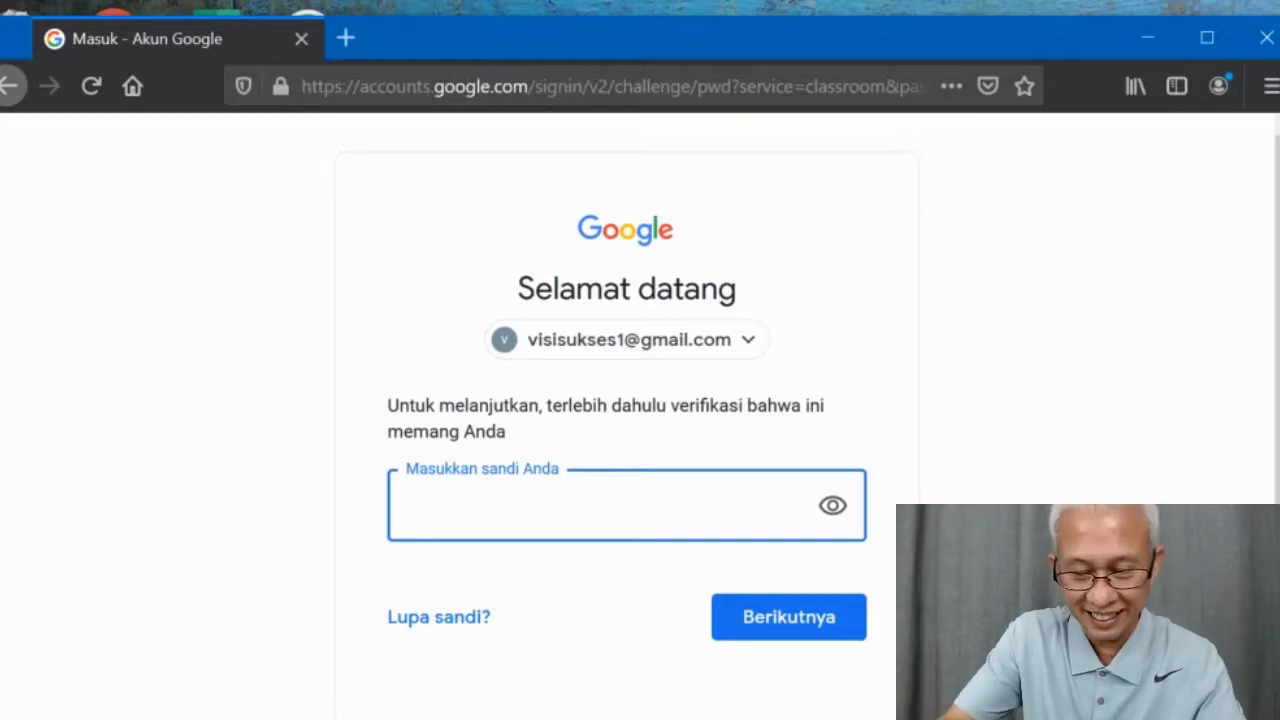
pyautogui.write('••••••••••••')
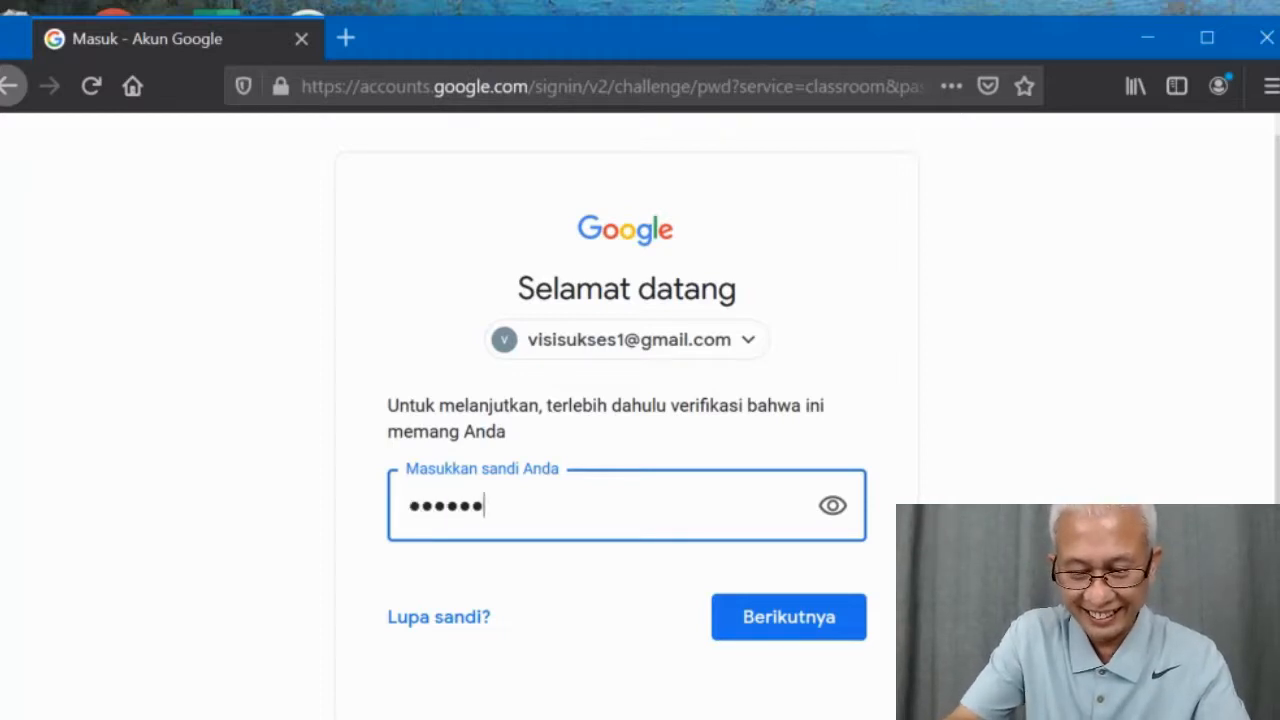
pyautogui.write('•')
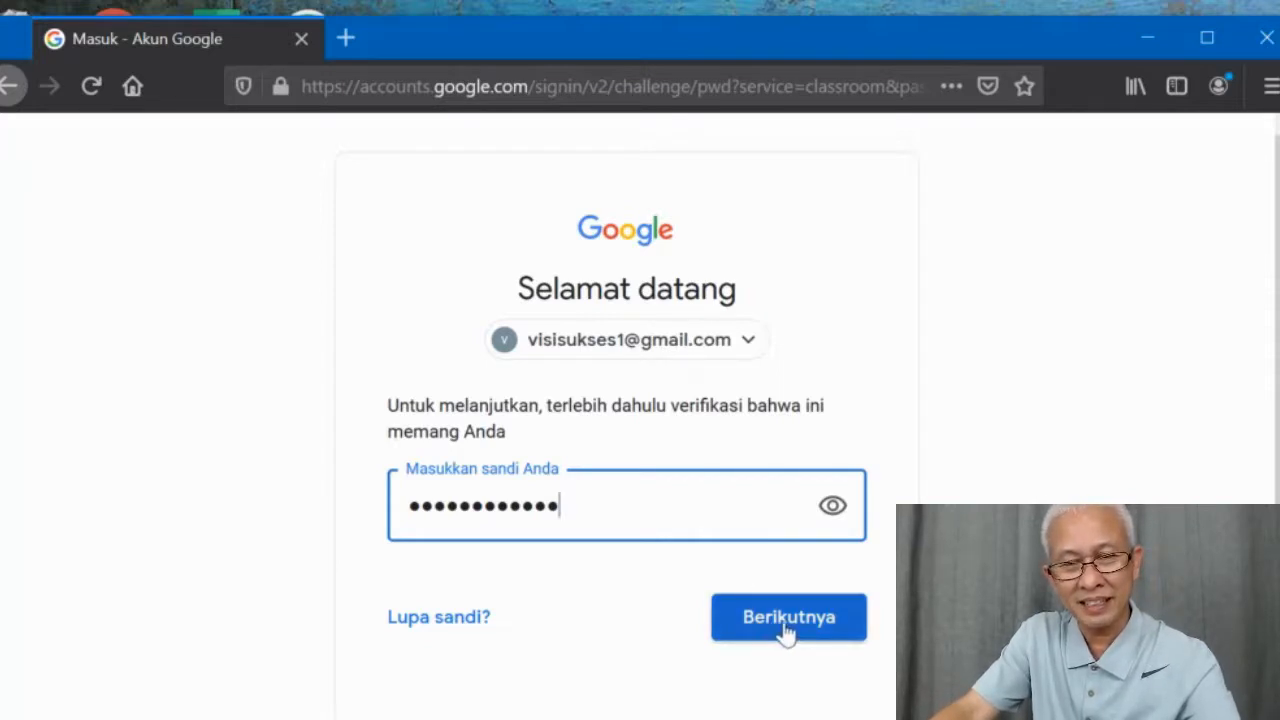
pyautogui.hotkey('ctrl', 'a')
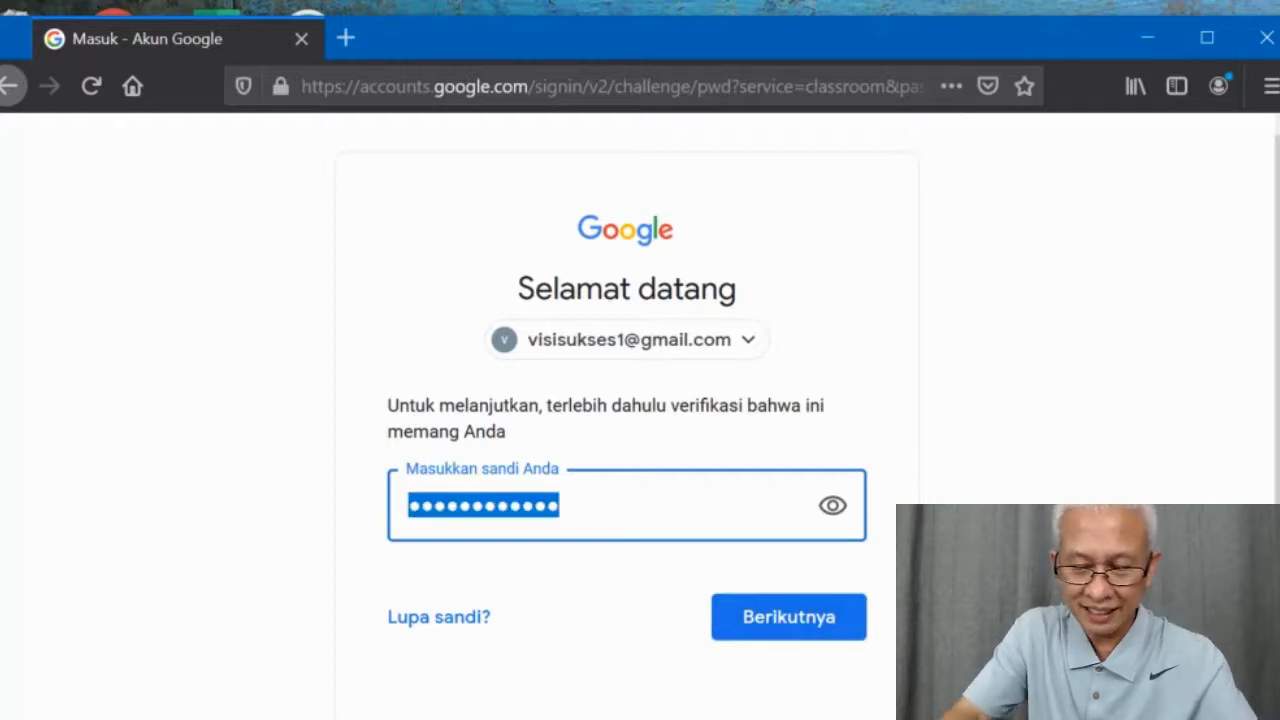
pyautogui.write('******')
pyautogui.press('BackSpace')
pyautogui.press('BackSpace')
pyautogui.press('BackSpace')
pyautogui.press('BackSpace')
pyautogui.press('BackSpace')
pyautogui.press('BackSpace')
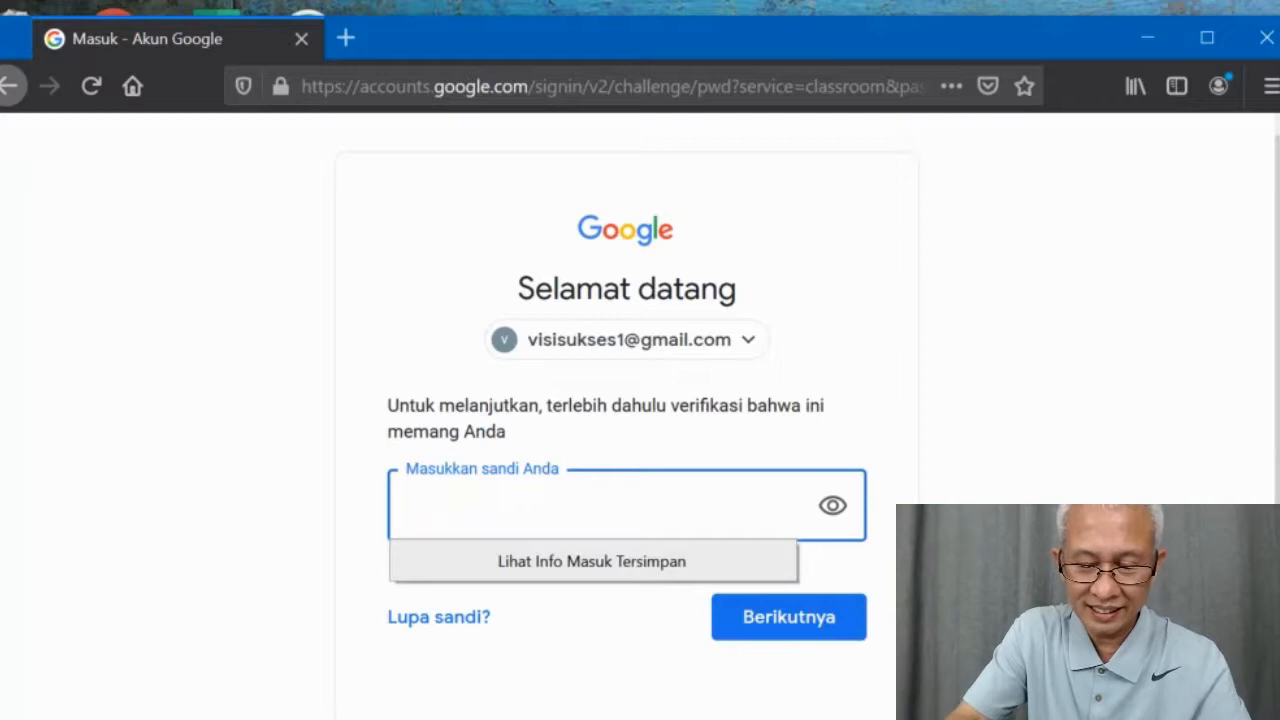
pyautogui.write('********')
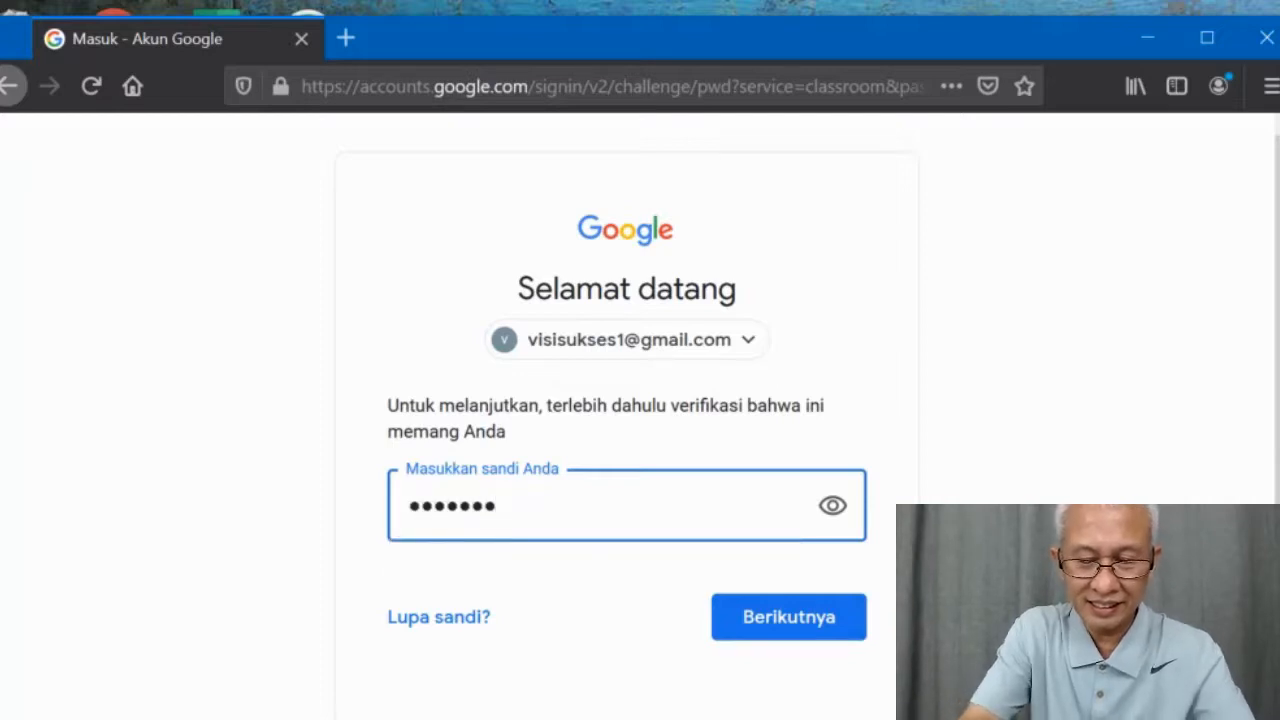
pyautogui.write('****')
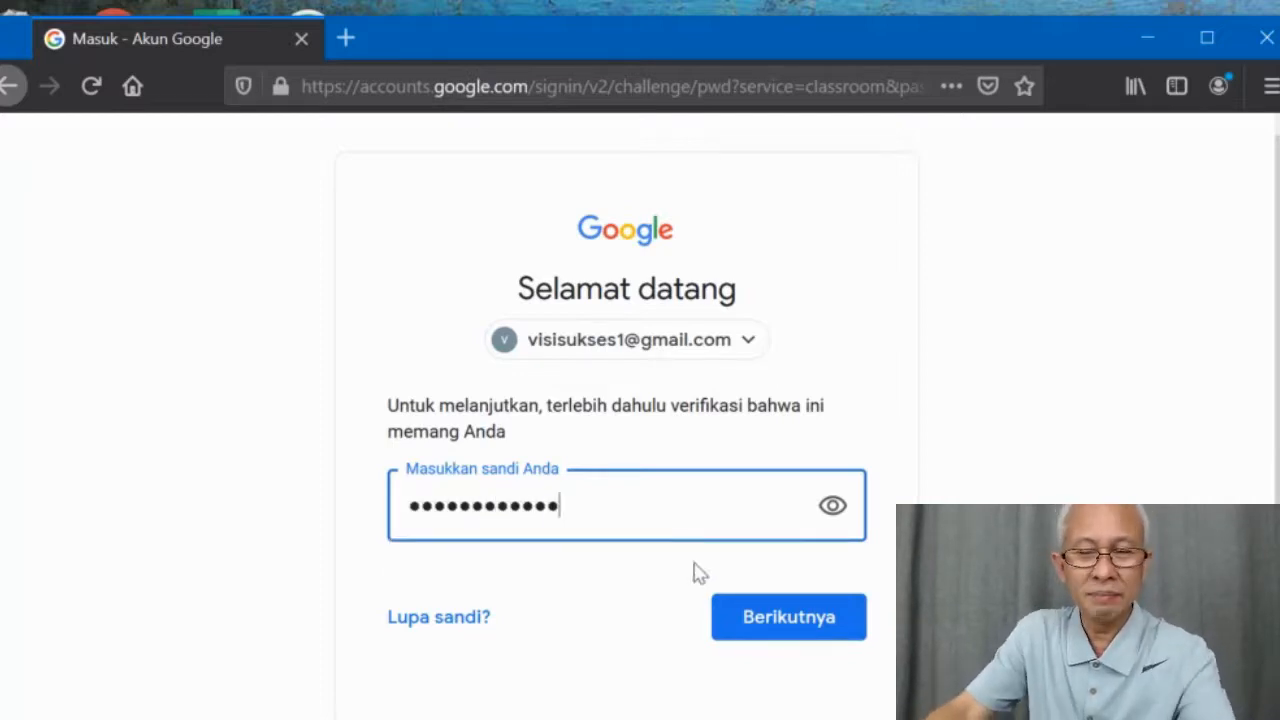
# Submit the password and tell Firefox never to save this login.
pyautogui.click(769, 618)
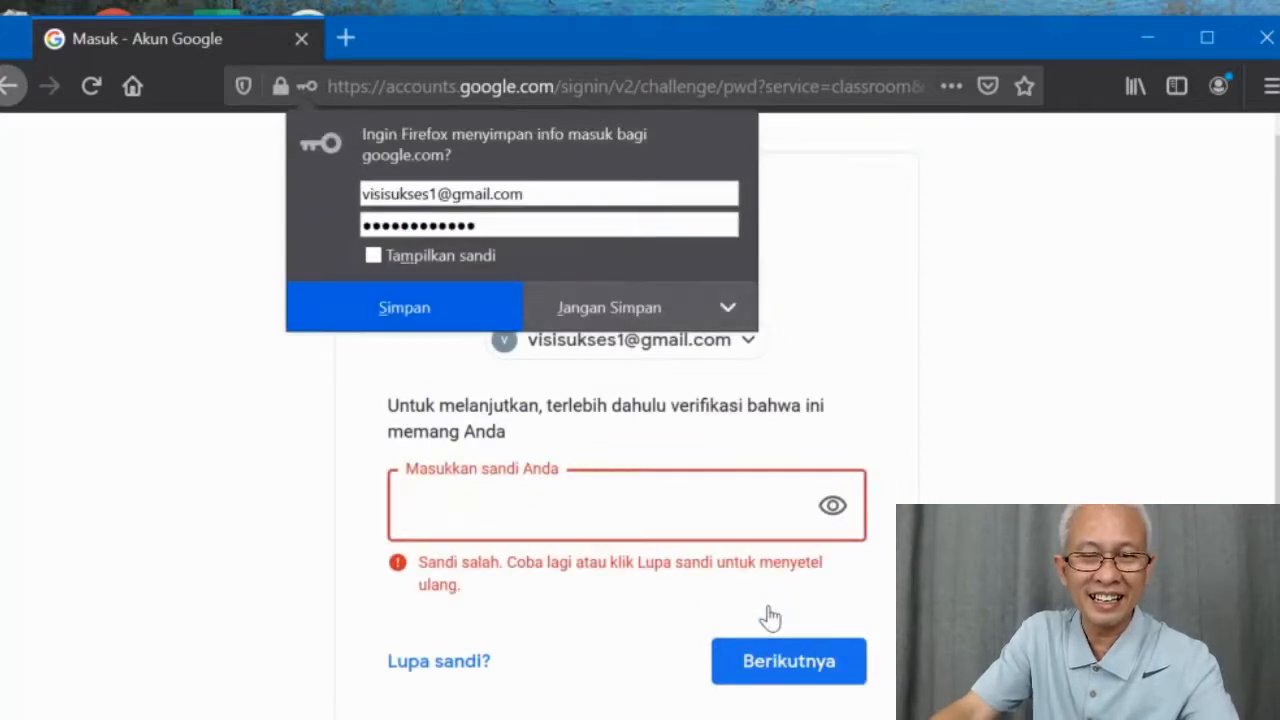
pyautogui.click(373, 256)
pyautogui.click(373, 257)
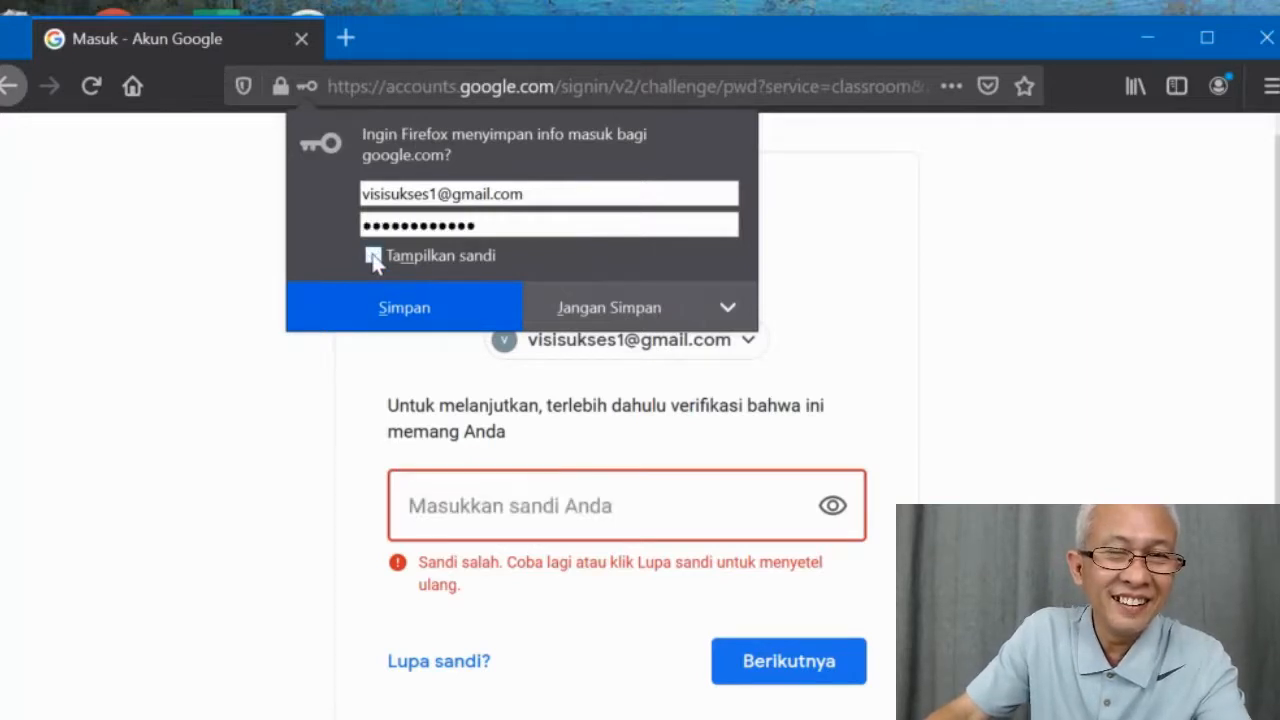
pyautogui.click(725, 310)
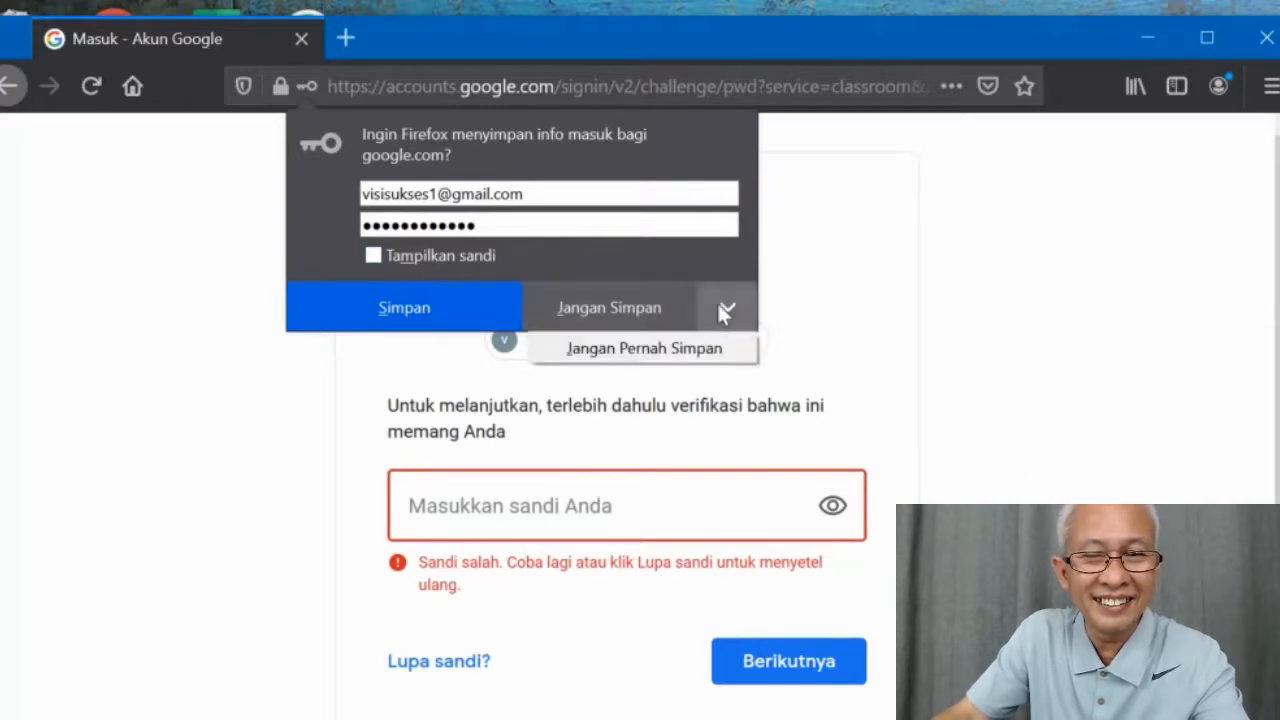
pyautogui.click(636, 349)
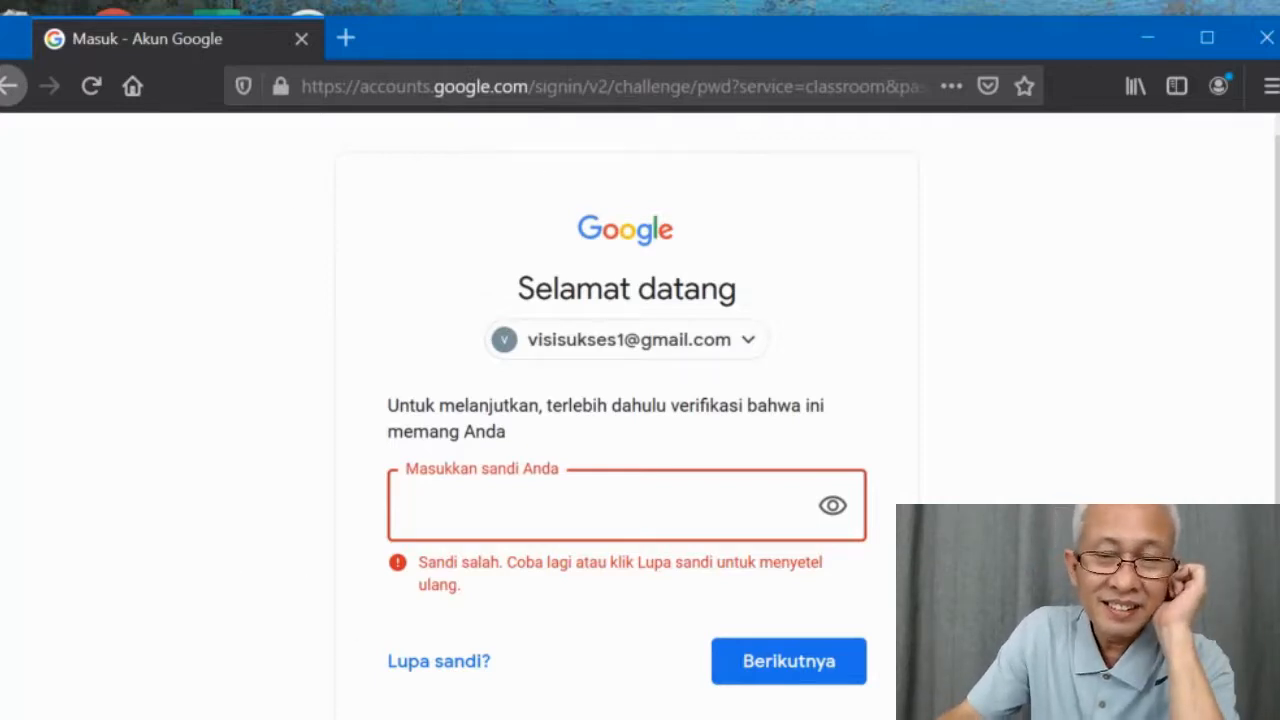
# Re-enter the account password and resubmit it until Google accepts it.
pyautogui.write('•••••••')
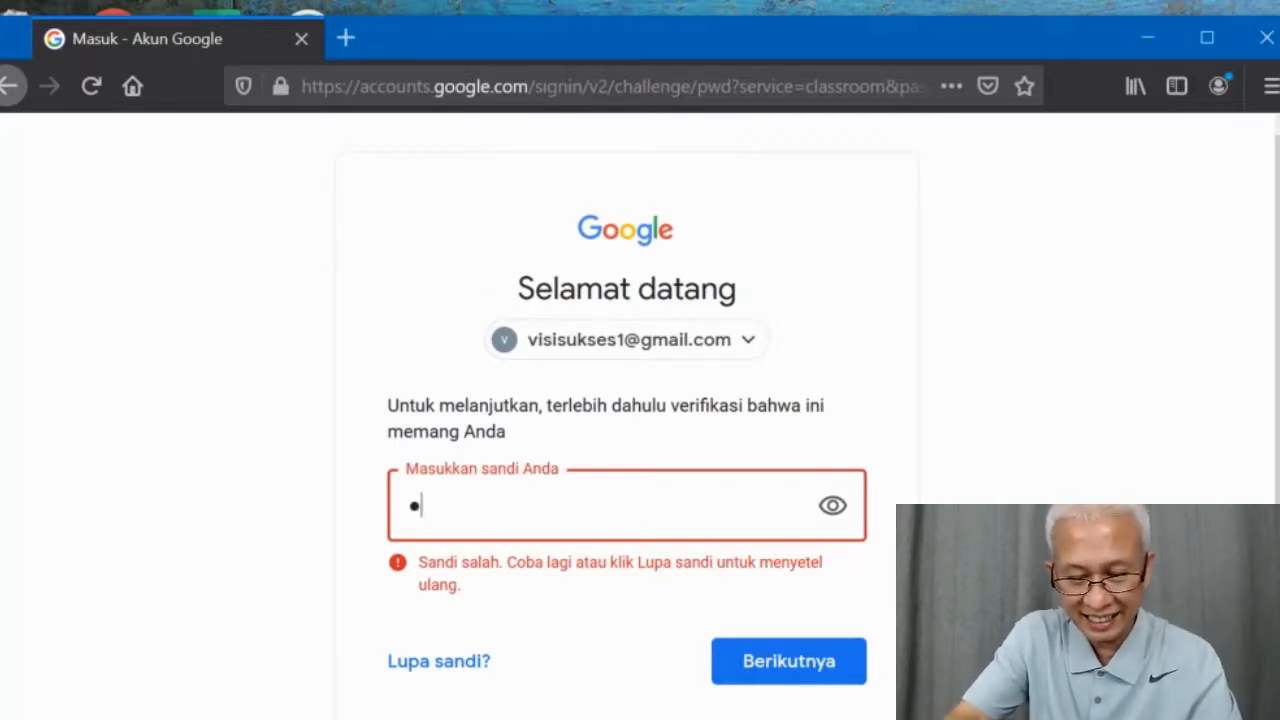
pyautogui.write('••••••')
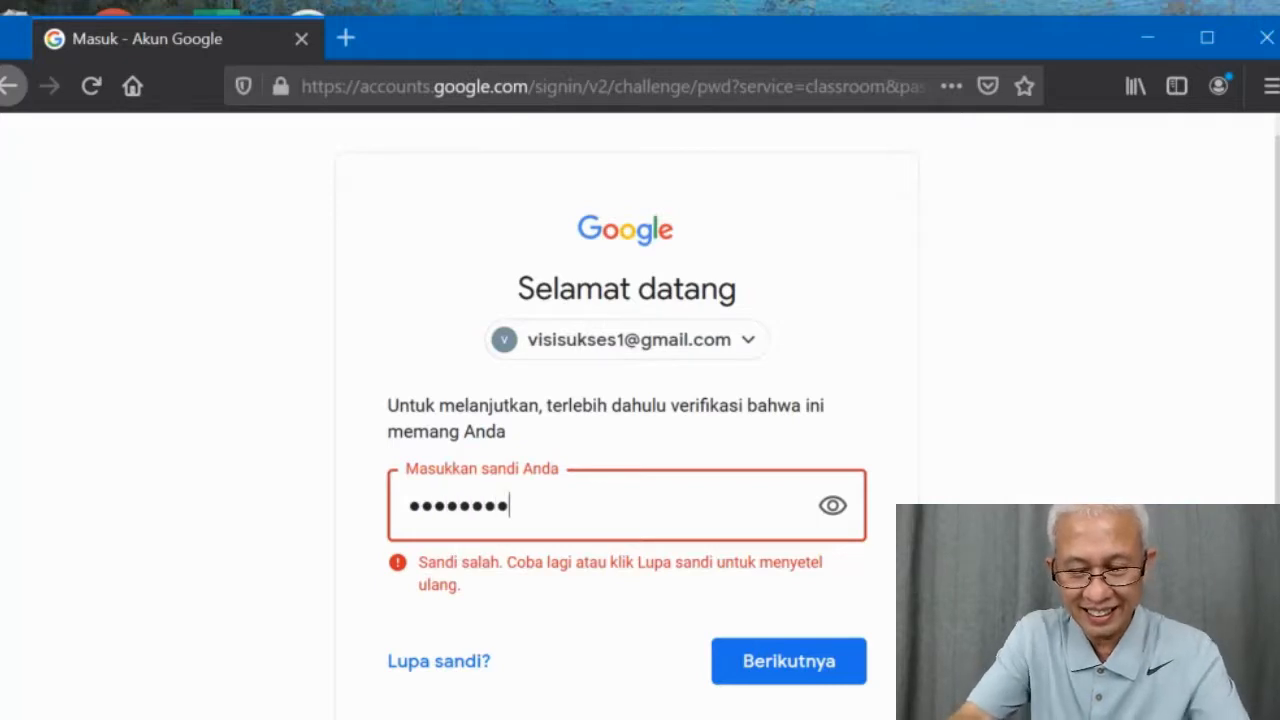
pyautogui.write('•')
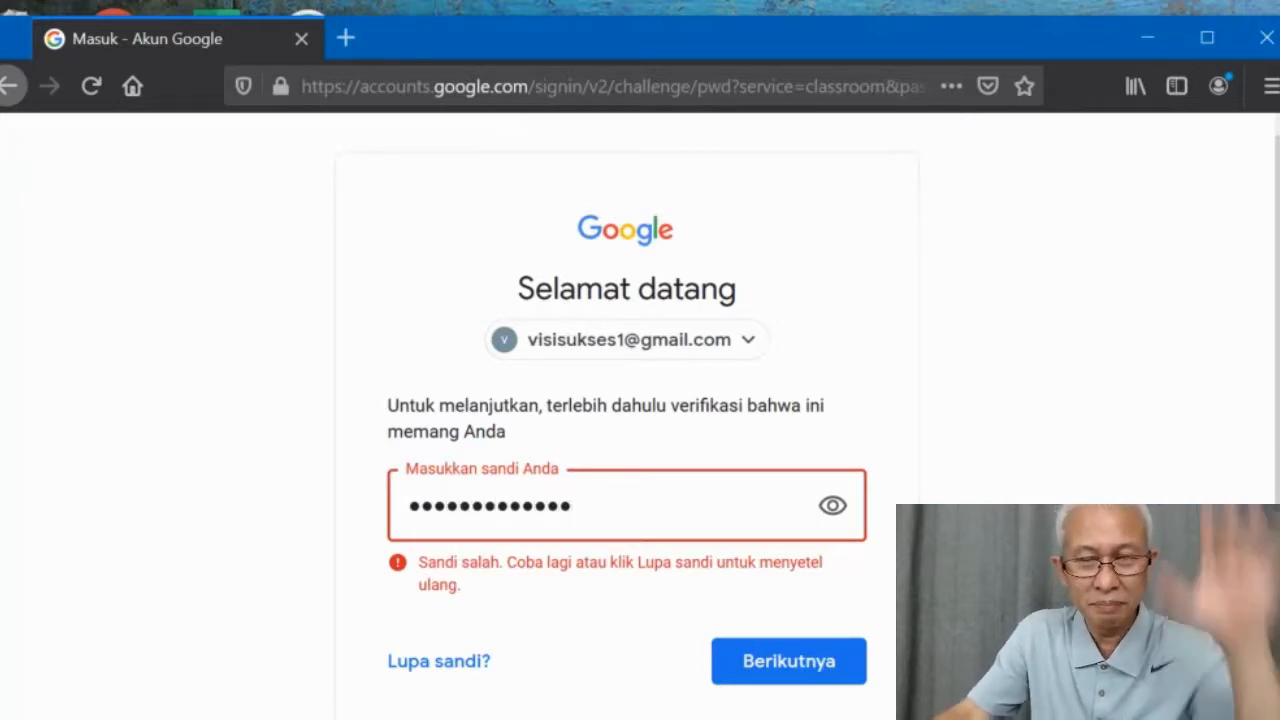
pyautogui.click(770, 676)
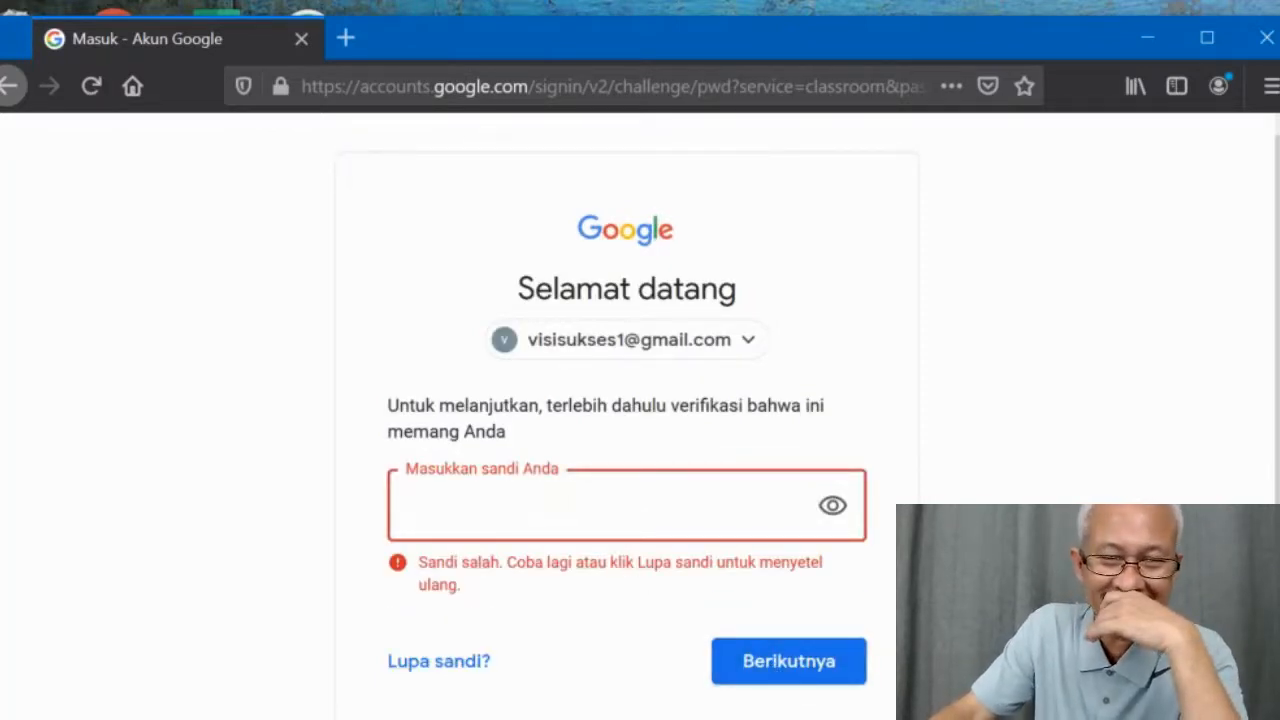
pyautogui.write('******')
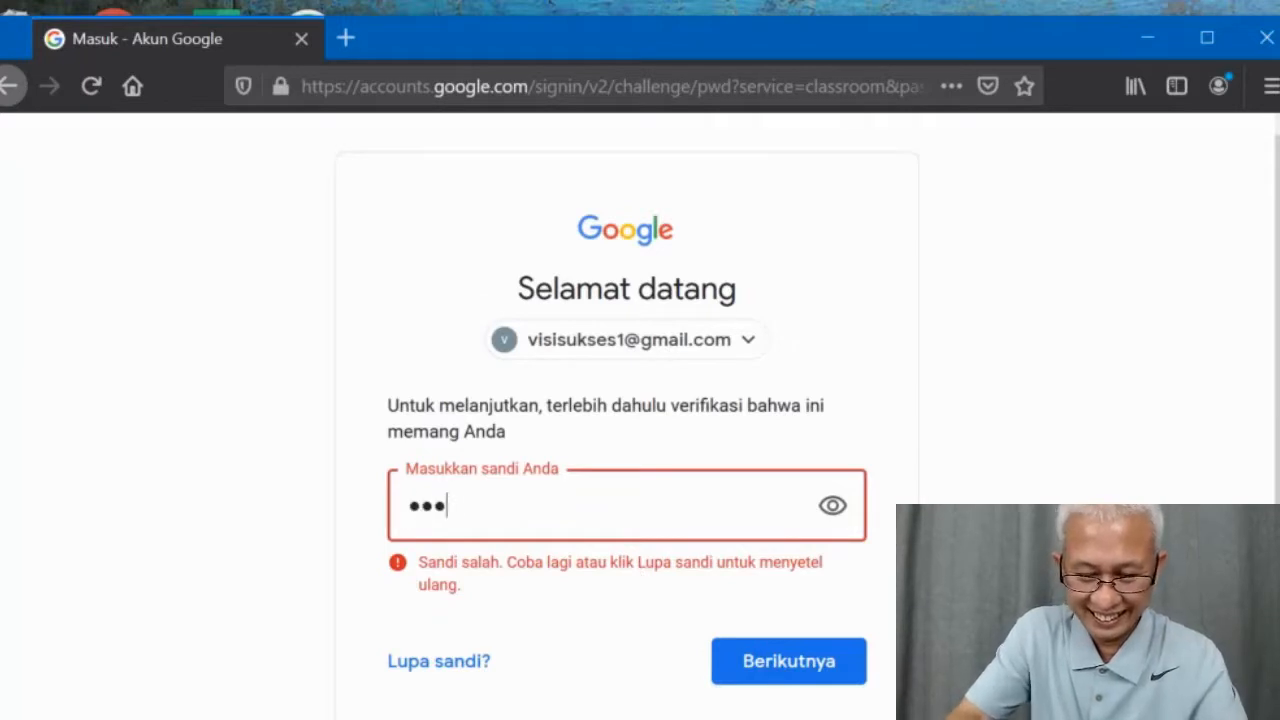
pyautogui.write('******')
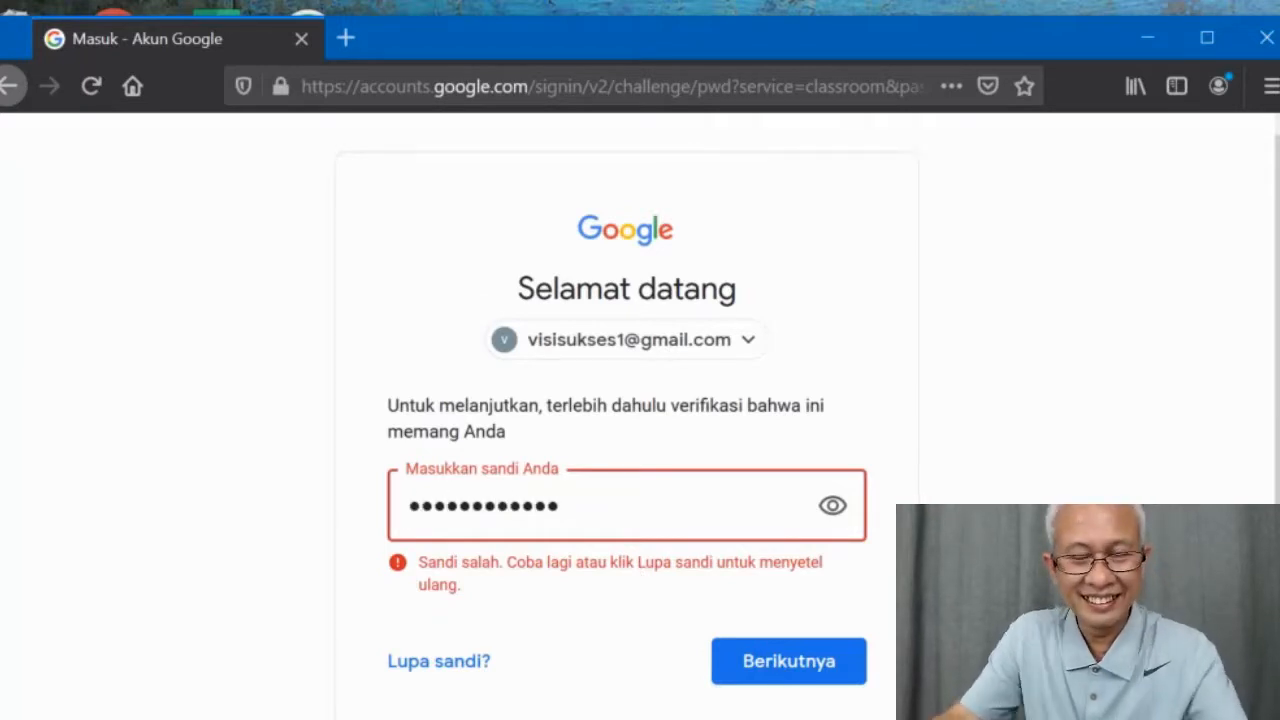
pyautogui.click(779, 667)
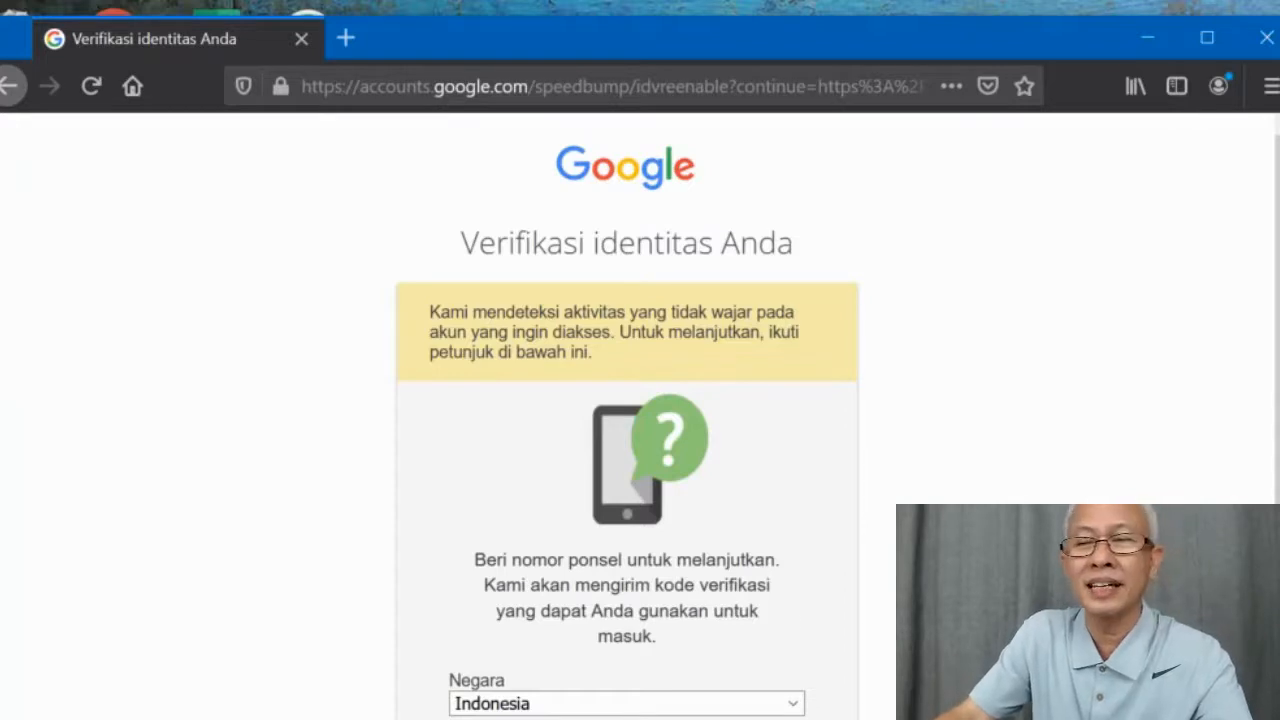
# Enter the mobile phone number for an SMS code and submit it.
pyautogui.scroll(-2, 782, 615)
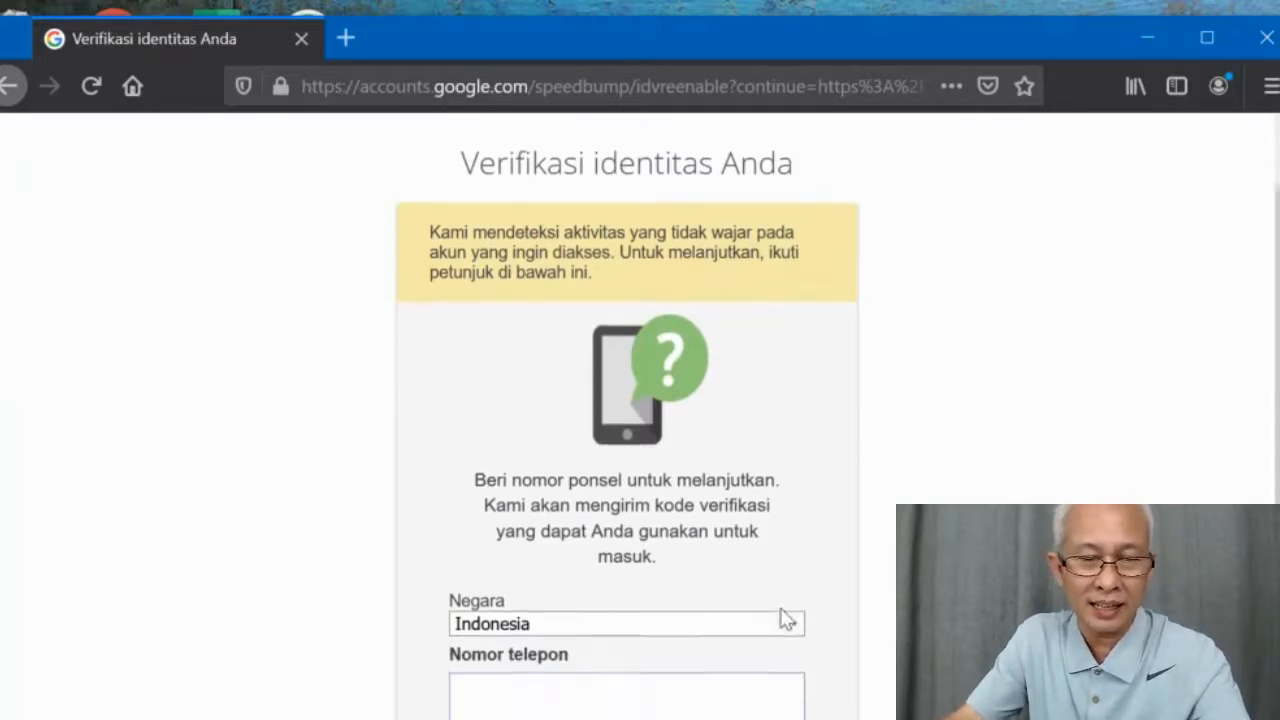
pyautogui.scroll(-1, 787, 620)
pyautogui.click(787, 620)
pyautogui.scroll(-1, 890, 607)
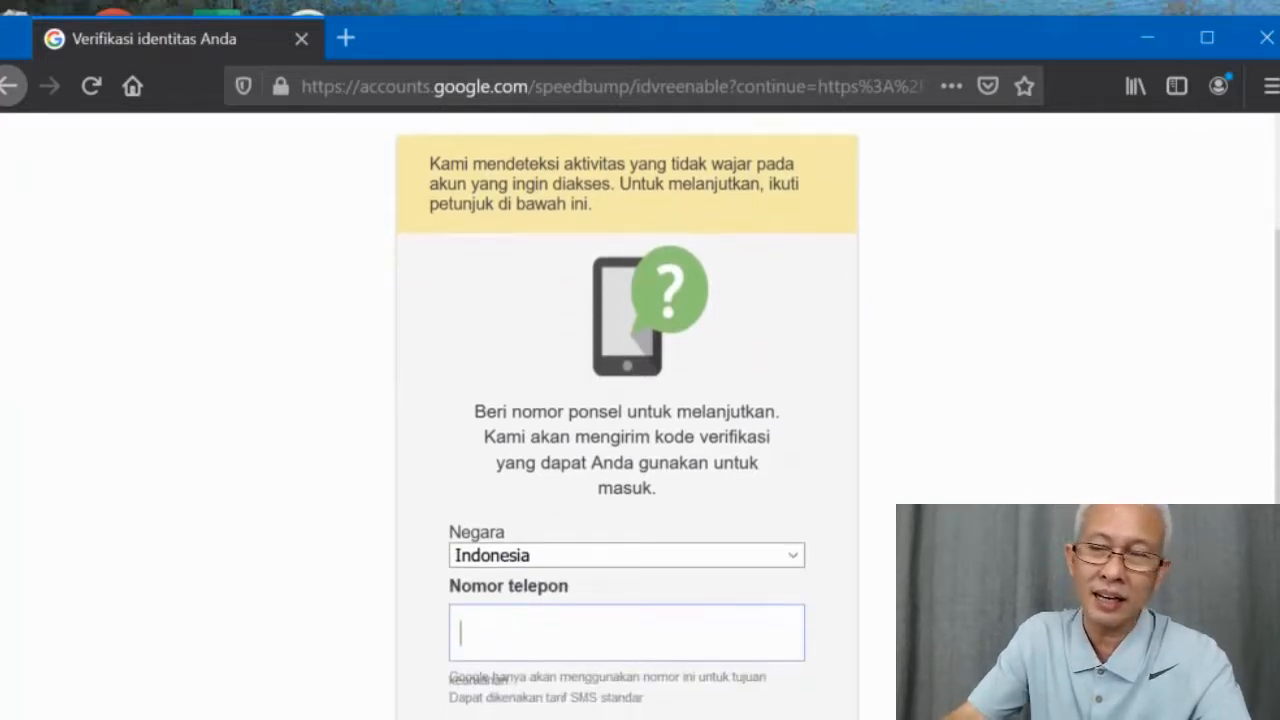
pyautogui.scroll(-2, 626, 415)
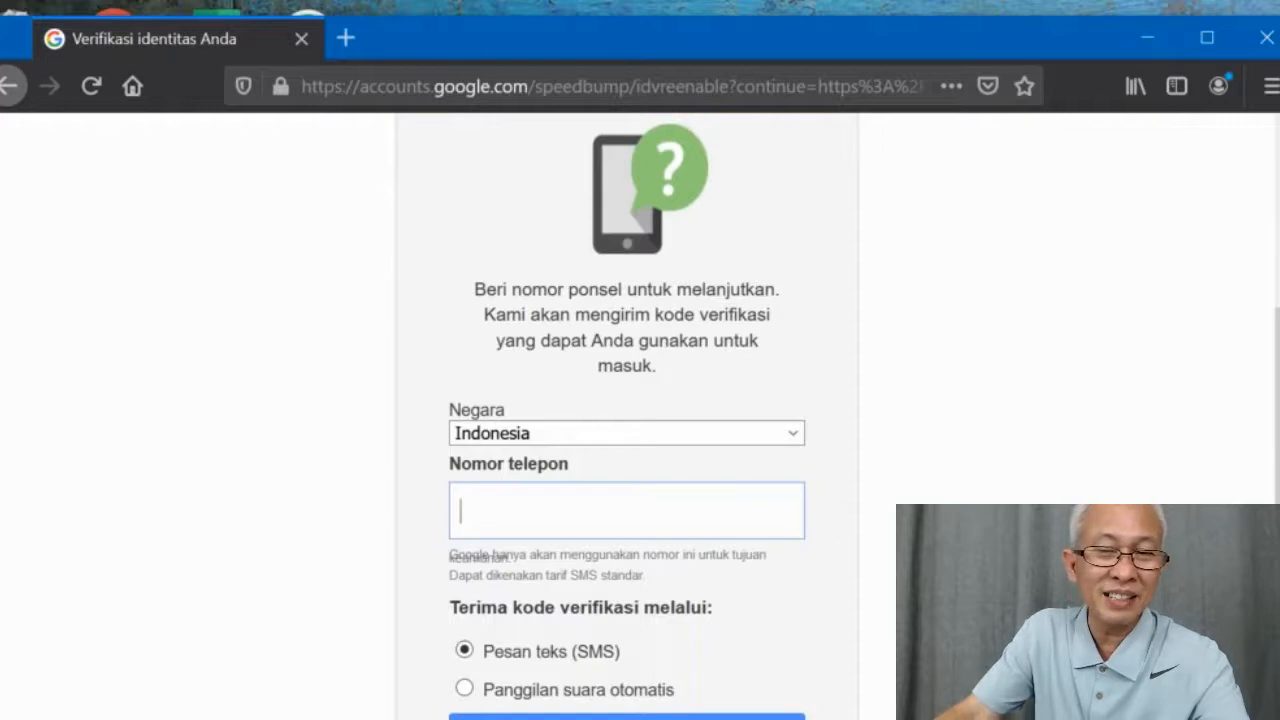
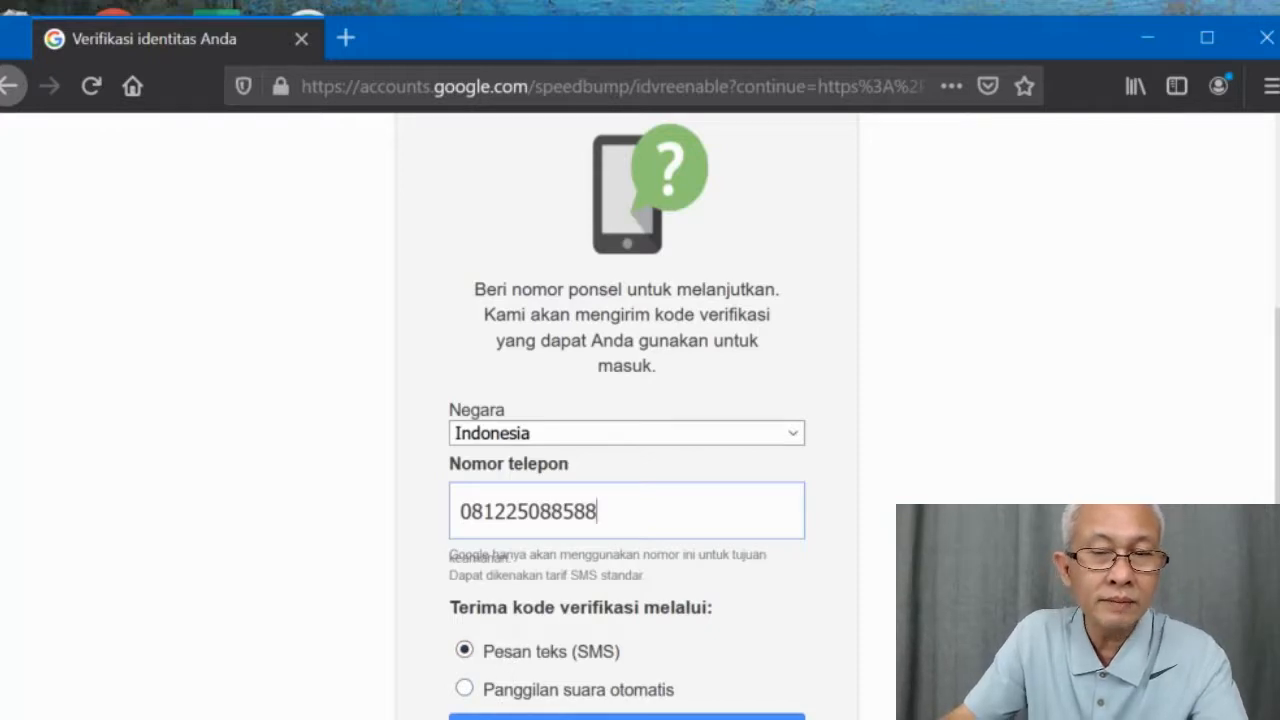
pyautogui.click(626, 717)
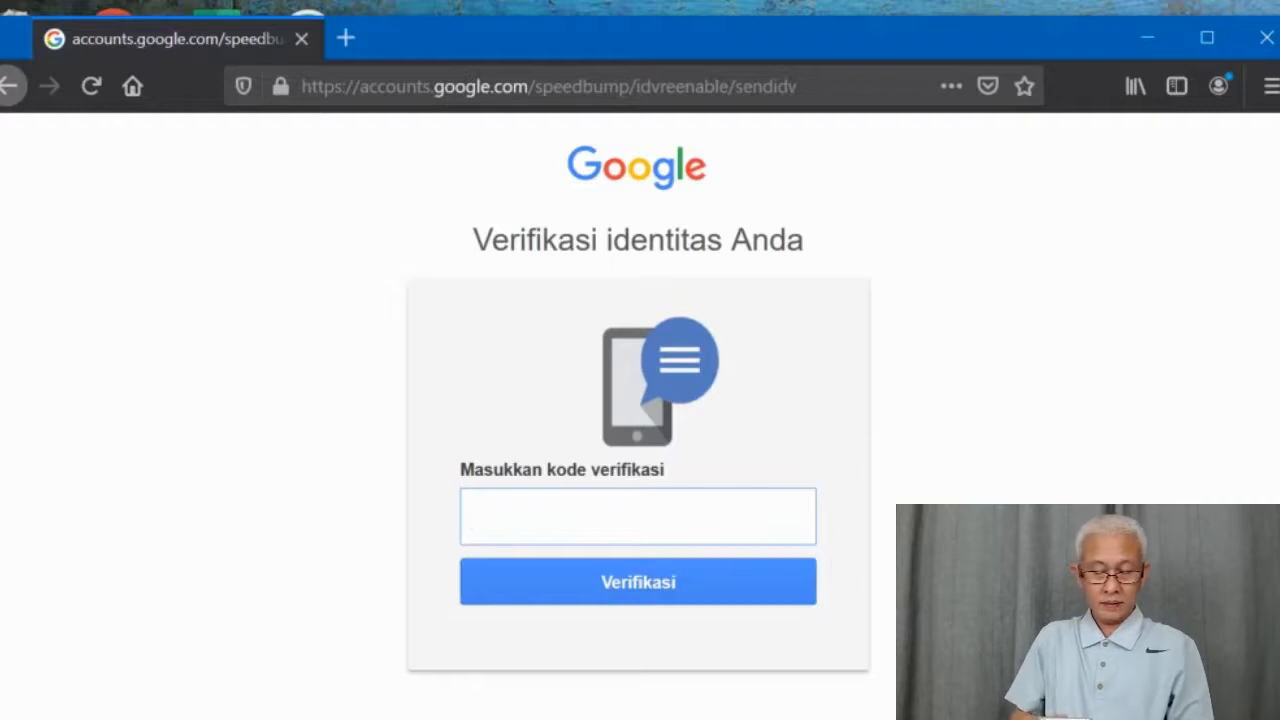
# Enter the SMS verification code, correcting mistyped digits, and submit it with Verifikasi.
pyautogui.press('BackSpace')
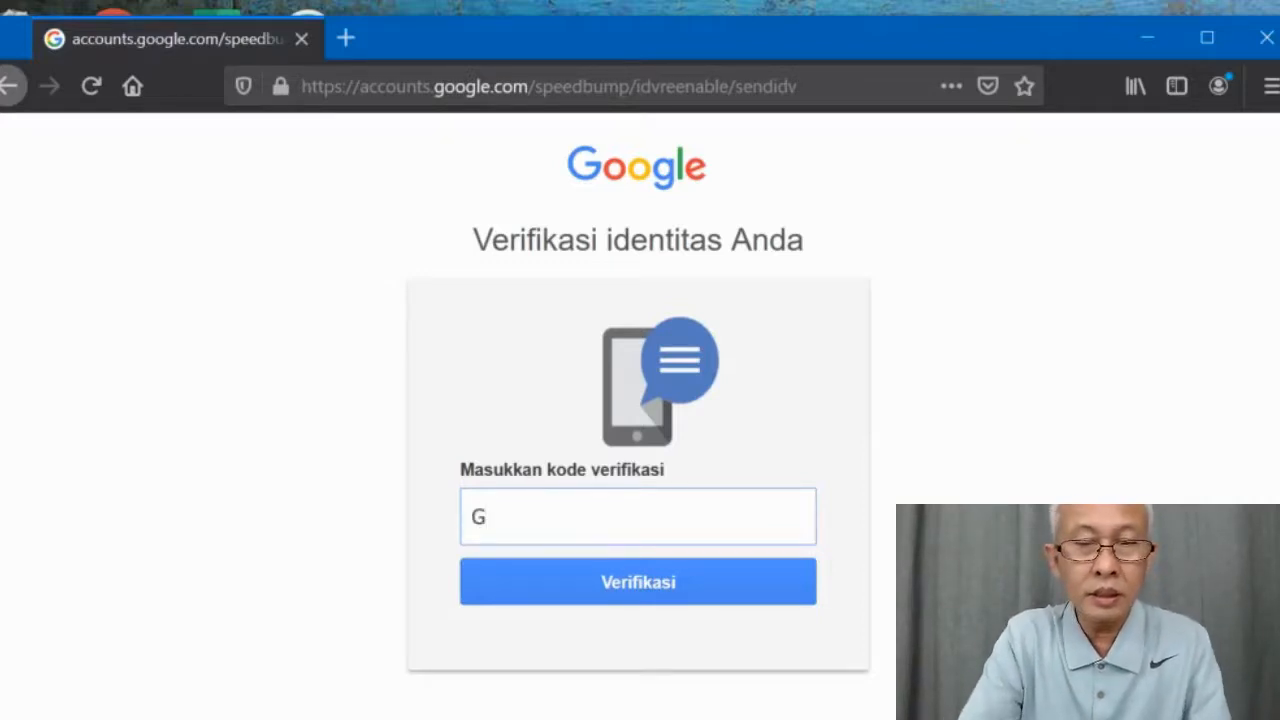
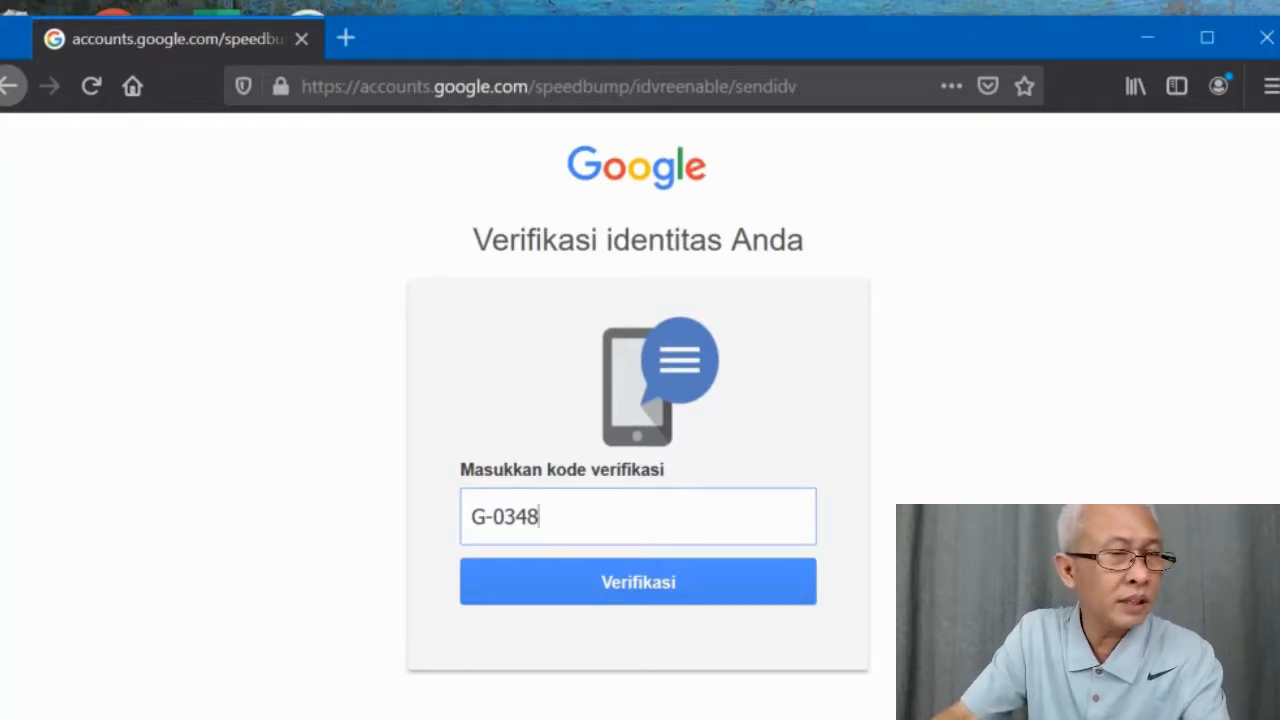
pyautogui.hotkey('ctrl', 'a')
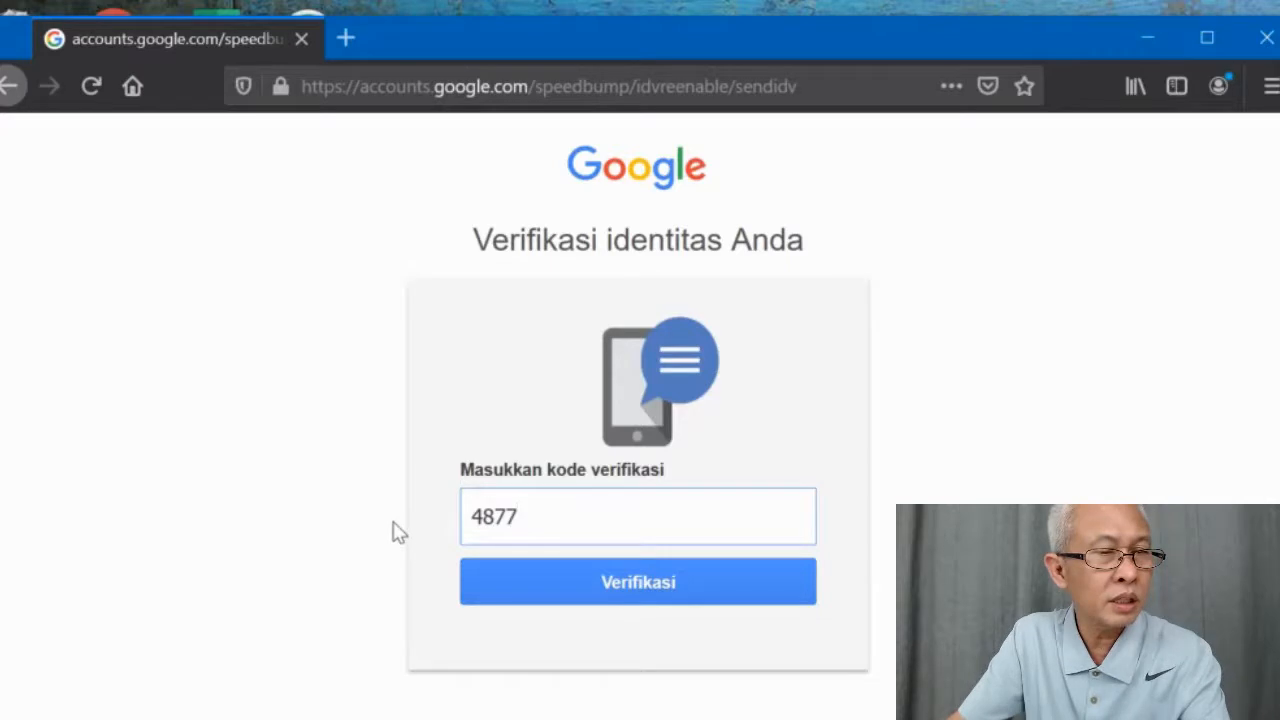
pyautogui.press('BackSpace')
pyautogui.press('BackSpace')
pyautogui.press('BackSpace')
pyautogui.press('BackSpace')
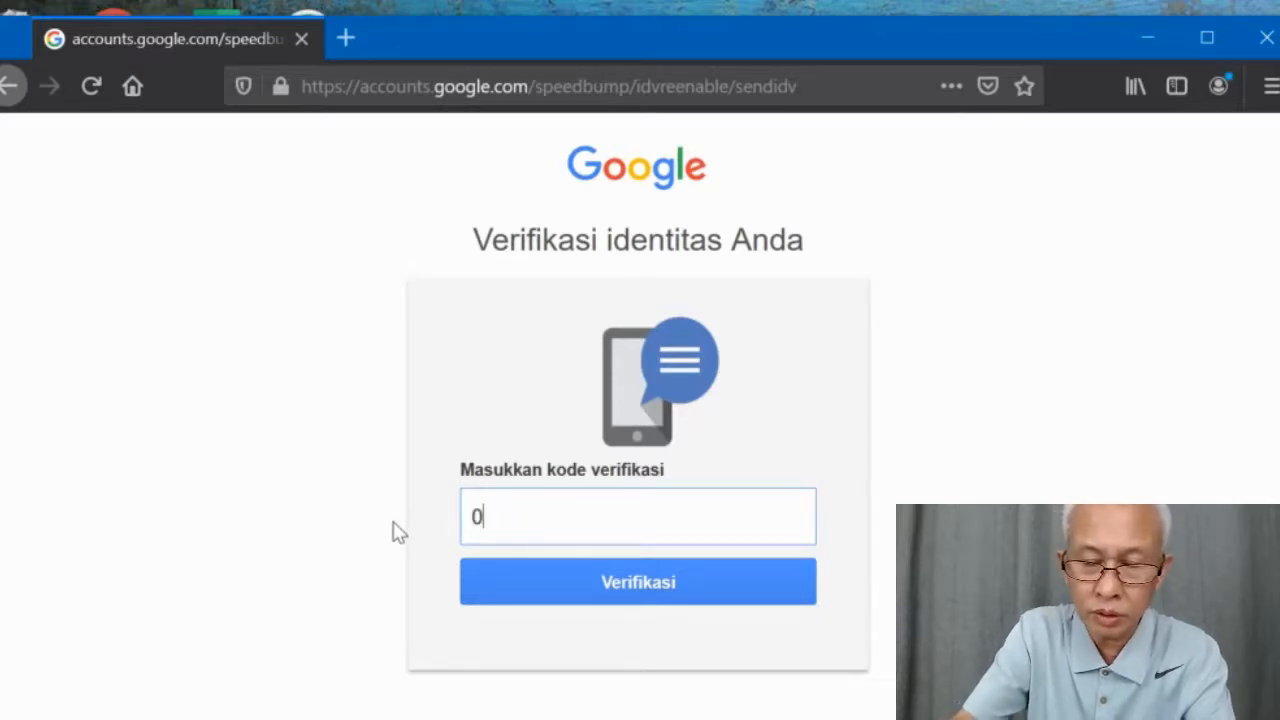
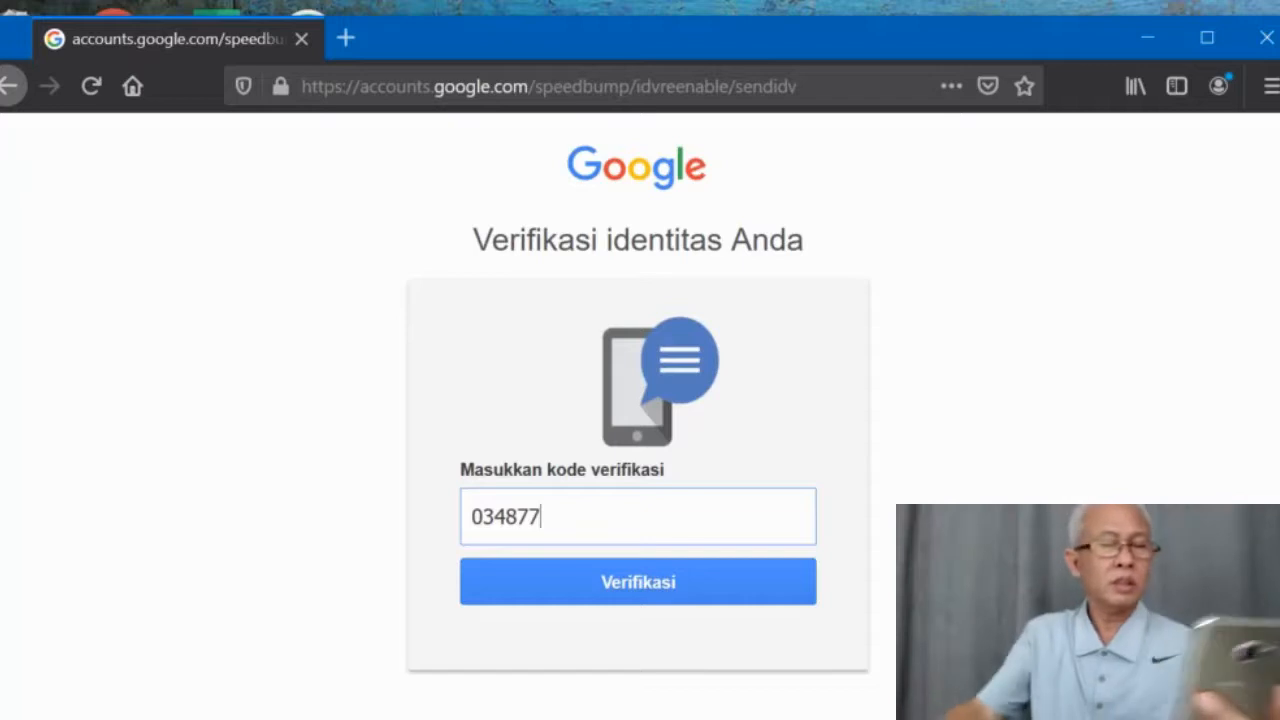
pyautogui.click(622, 591)
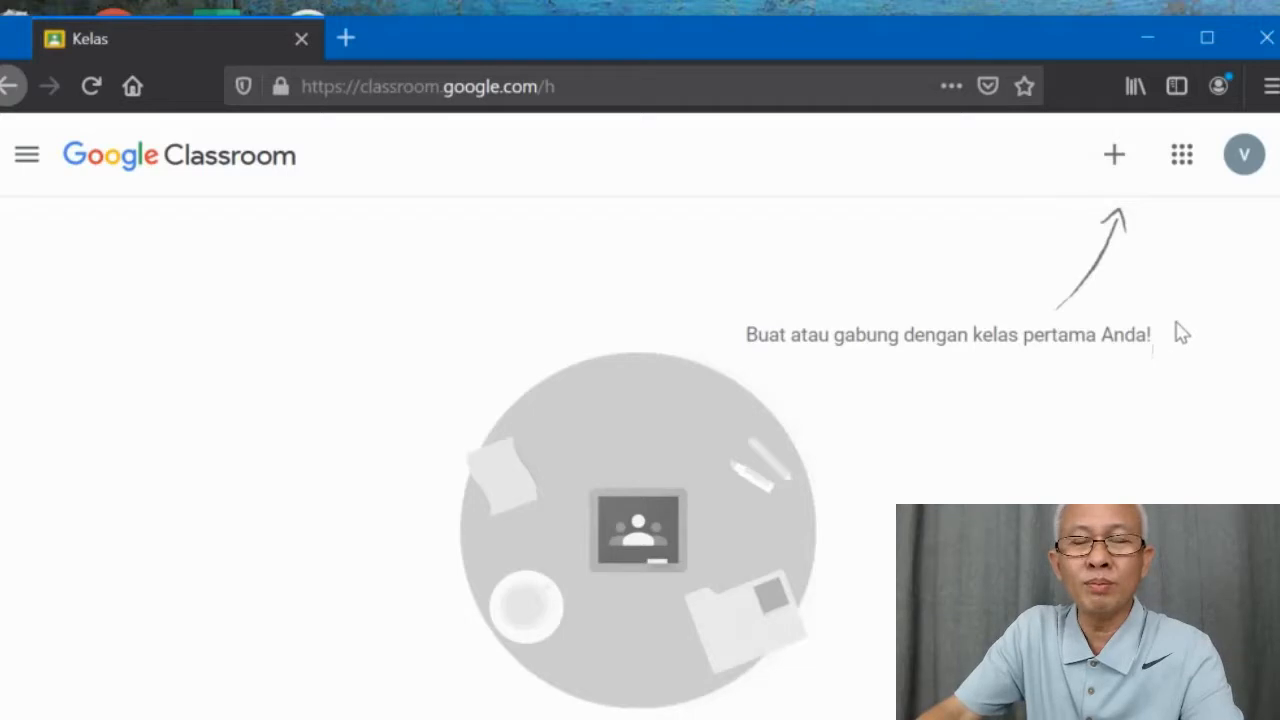
# Open the + menu to show the join-class and create-class options.
pyautogui.click(1116, 162)
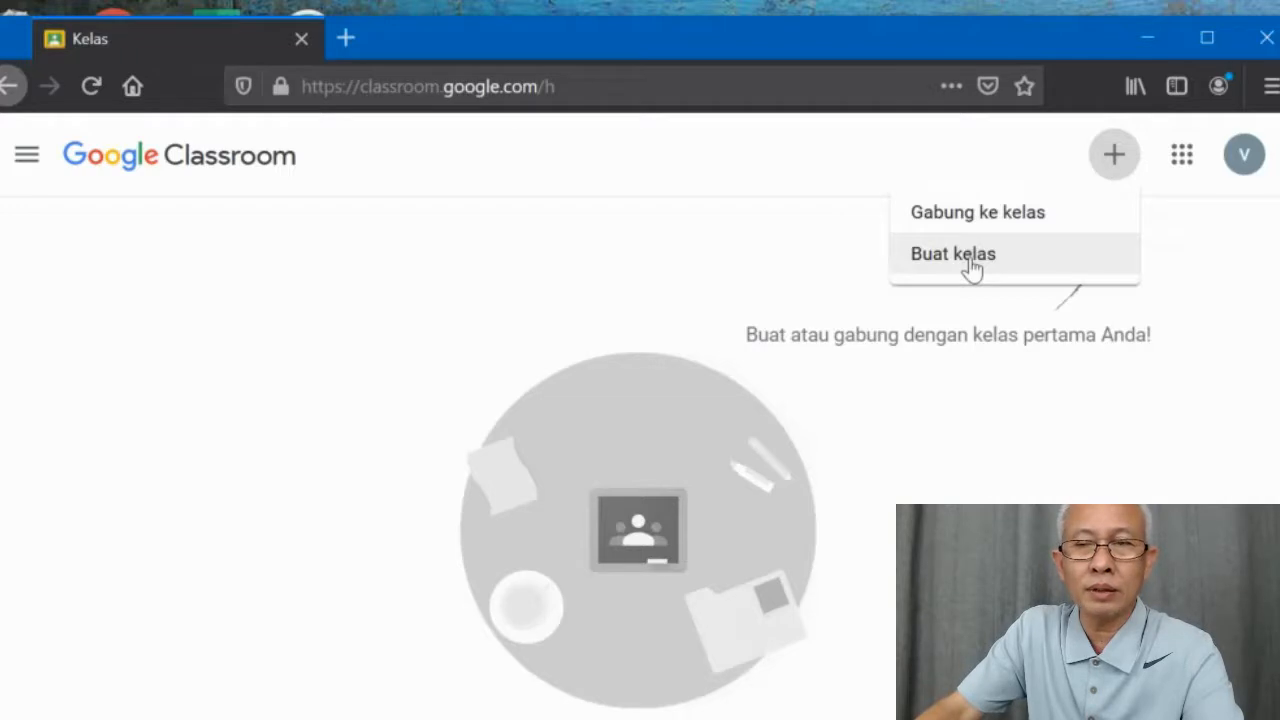
# Choose Buat kelas to begin creating a new class.
pyautogui.click(972, 268)
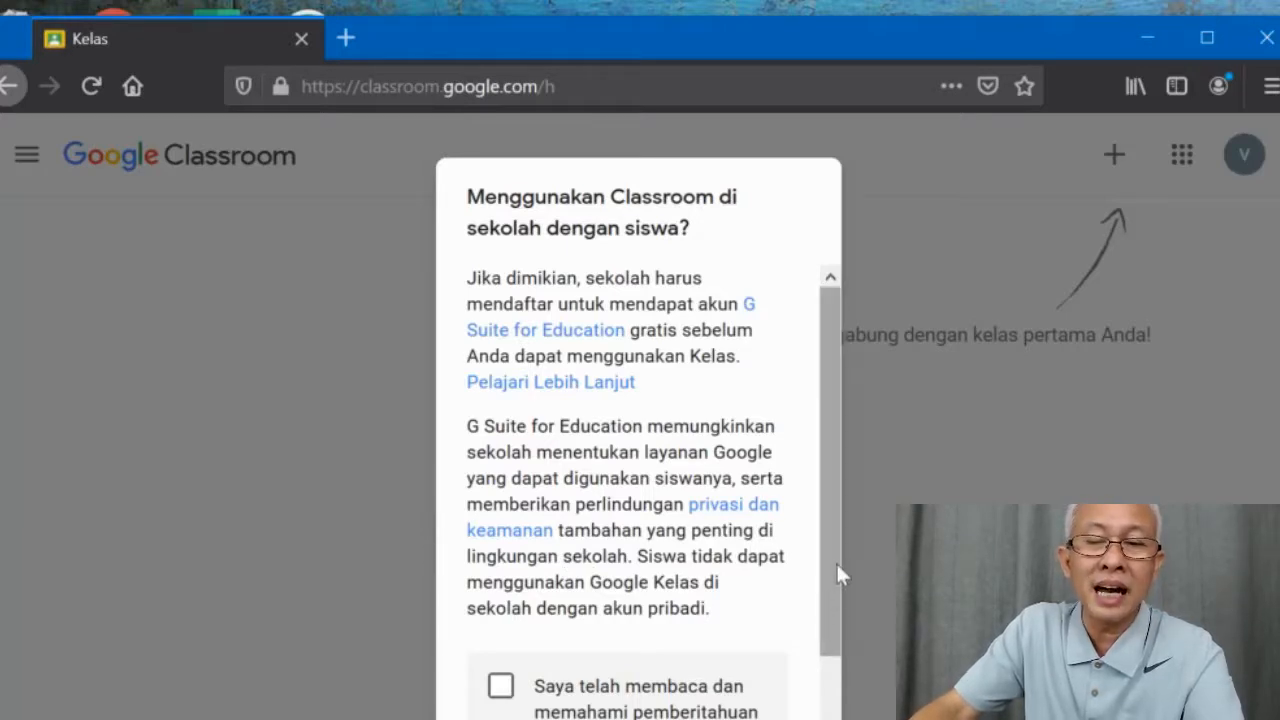
# Tick the school-use acknowledgement checkbox and continue to the Buat kelas form.
pyautogui.scroll(-1, 836, 575)
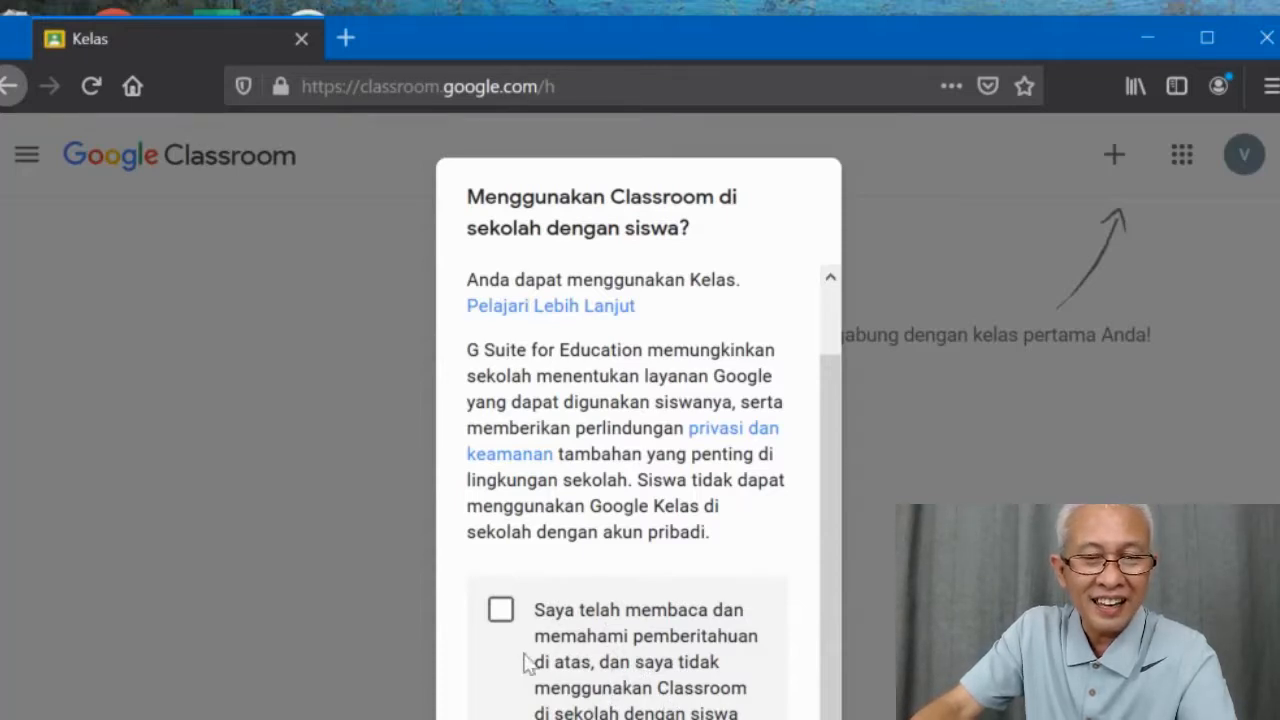
pyautogui.click(502, 612)
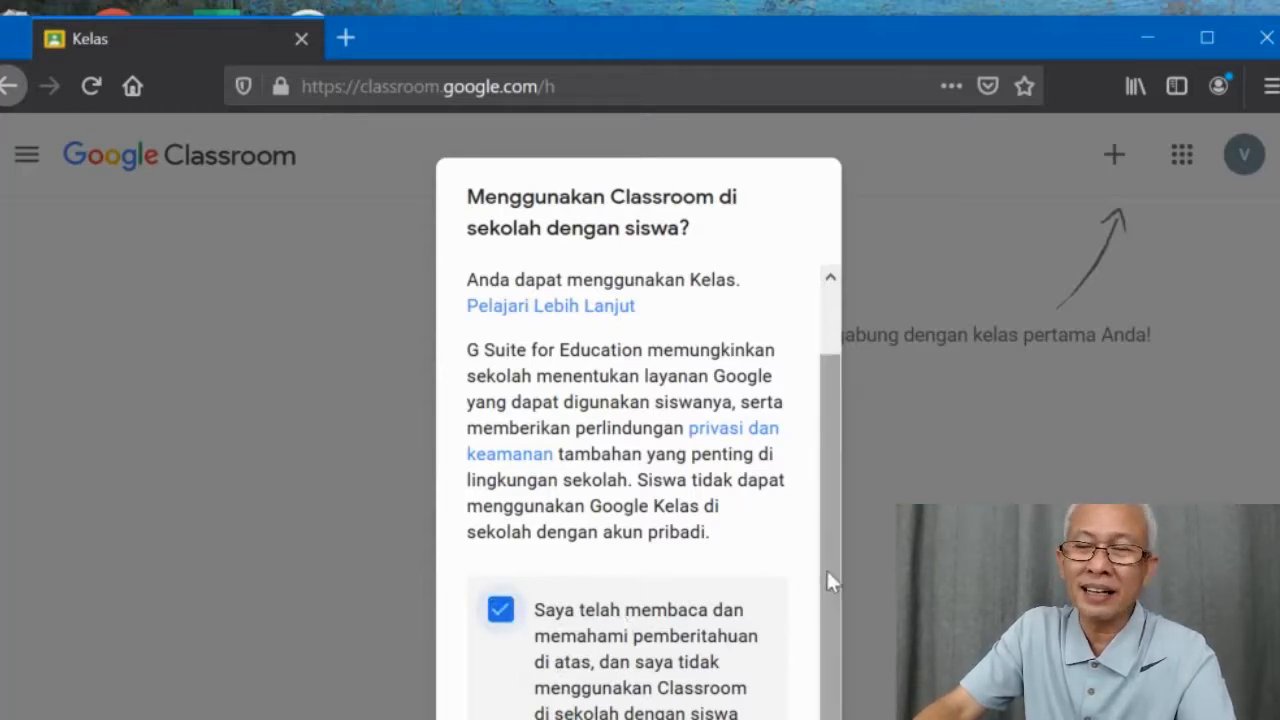
pyautogui.moveTo(826, 568); pyautogui.dragTo(831, 654)
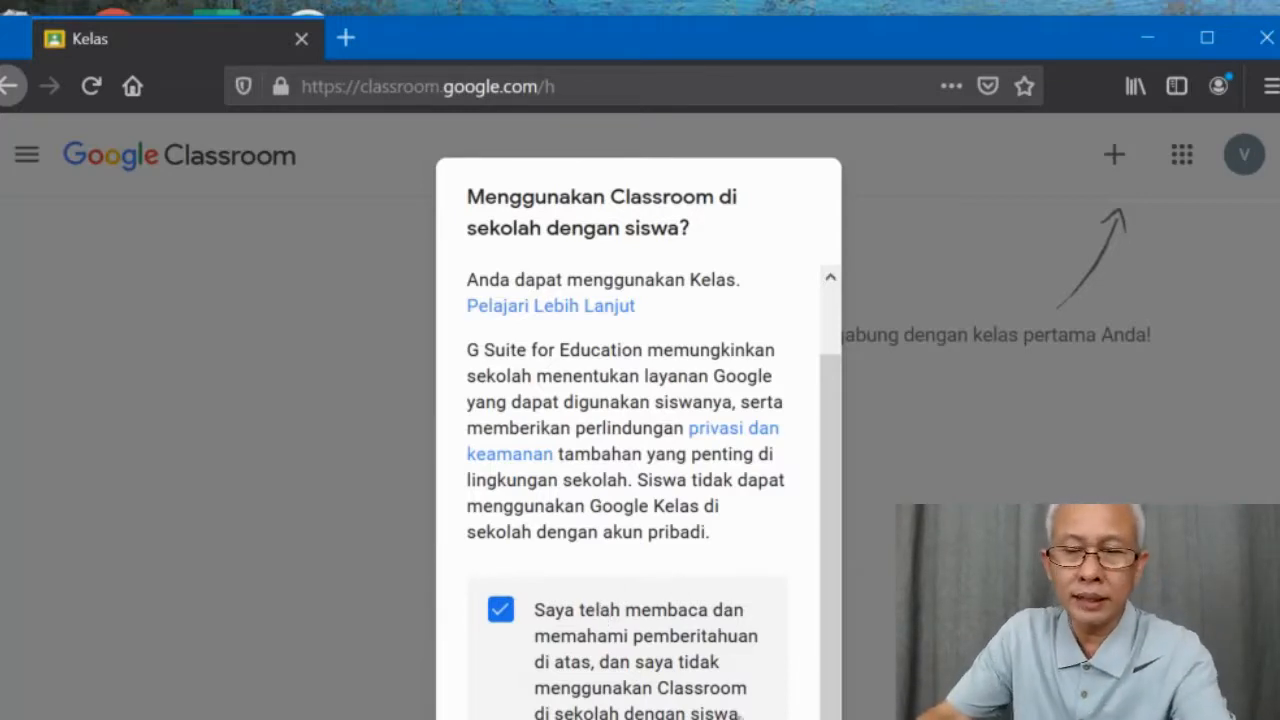
pyautogui.click(757, 718)
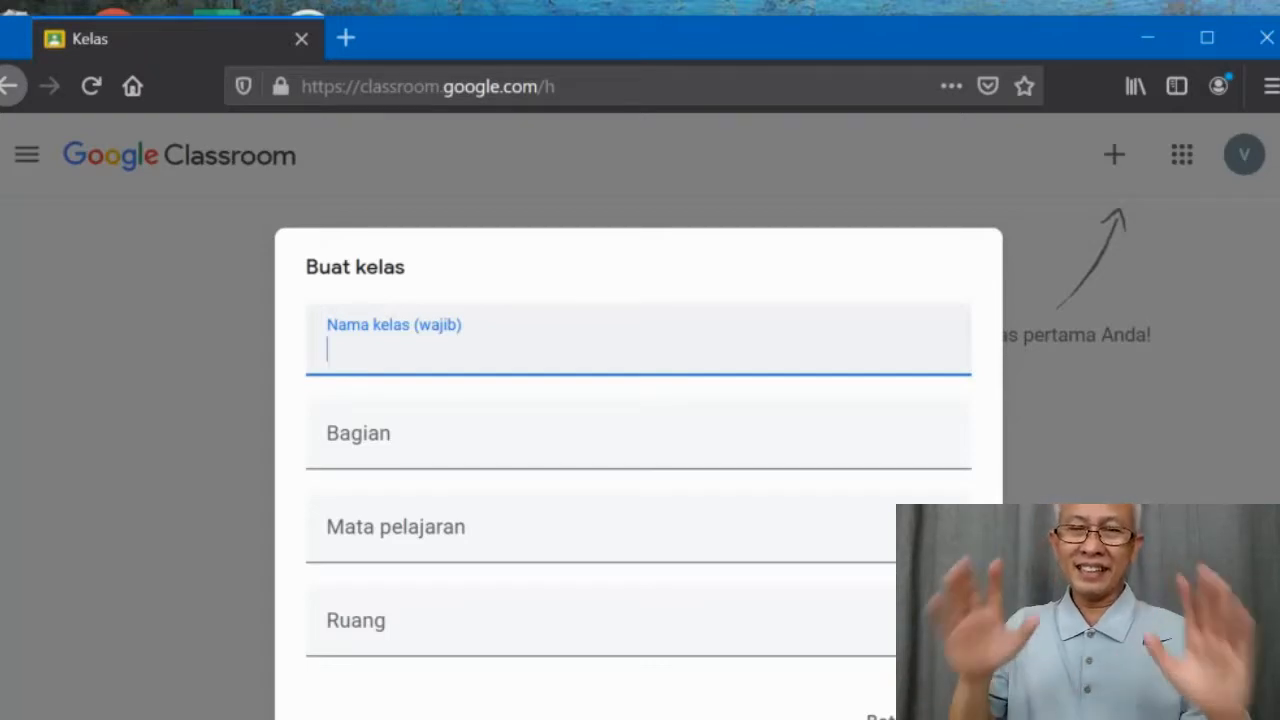
# Name the new class 'CTC Certification' and create it.
pyautogui.write('CTC')
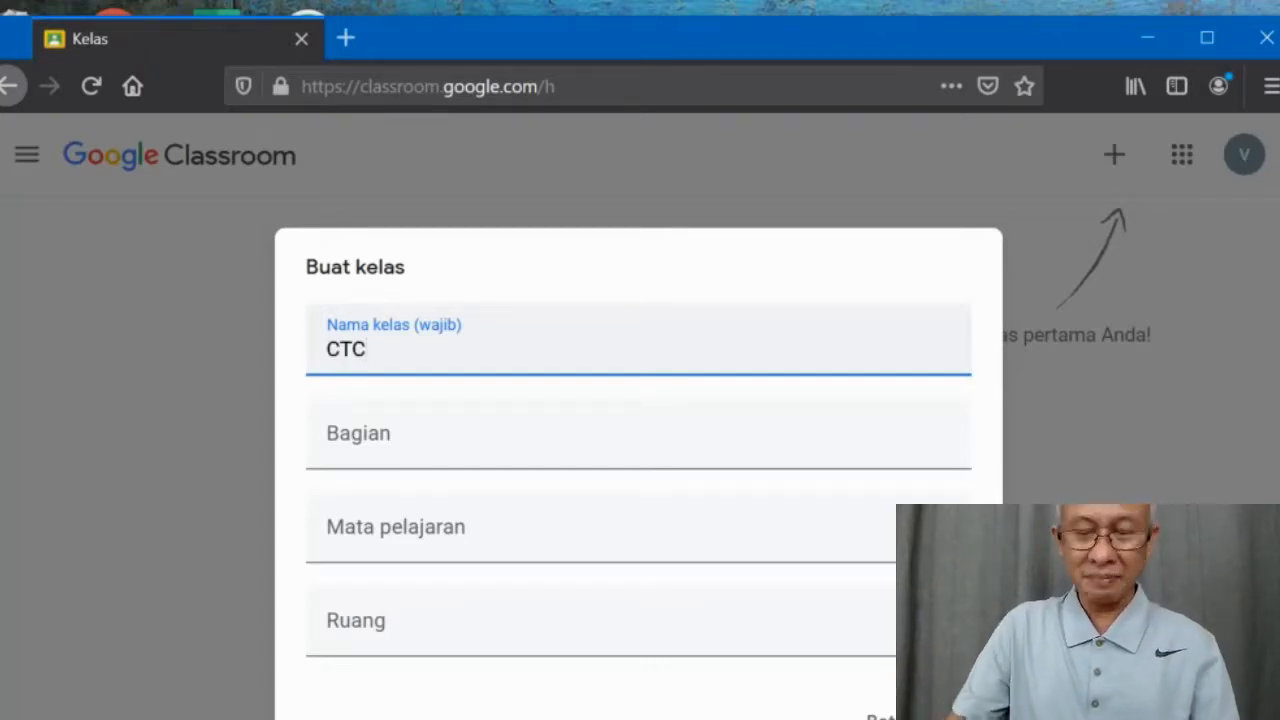
pyautogui.write(' Certi')
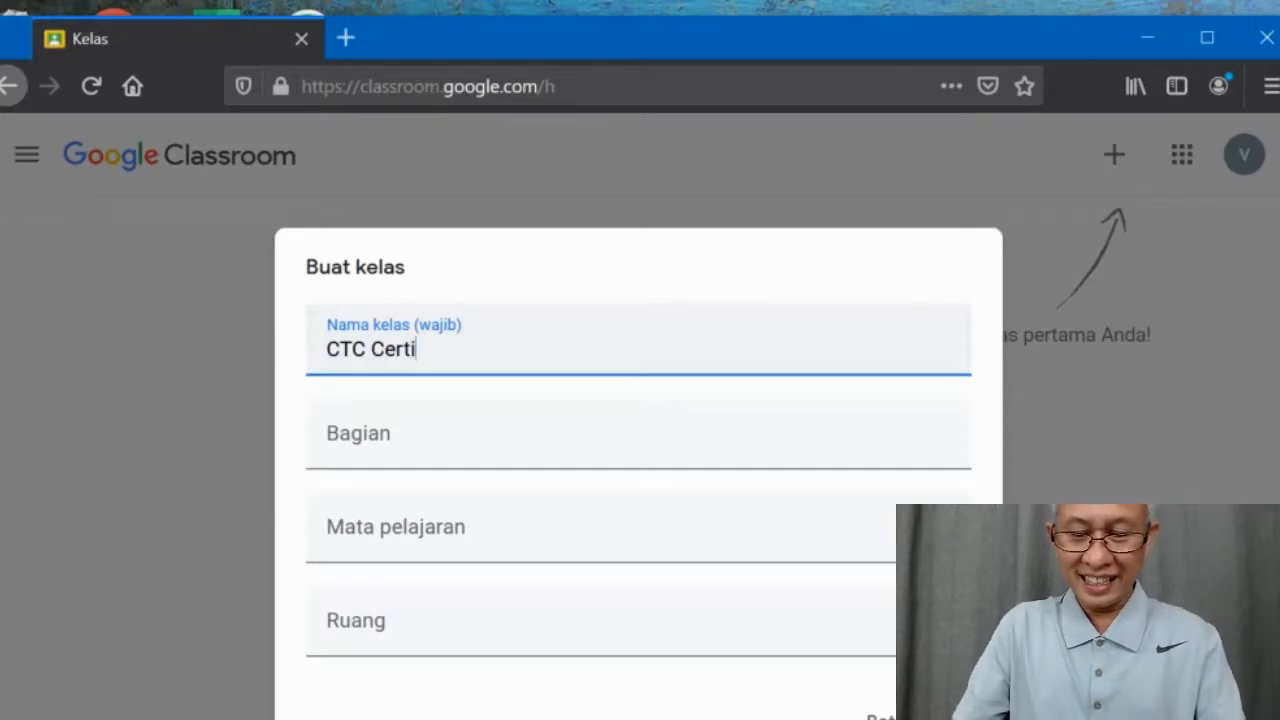
pyautogui.write('fication')
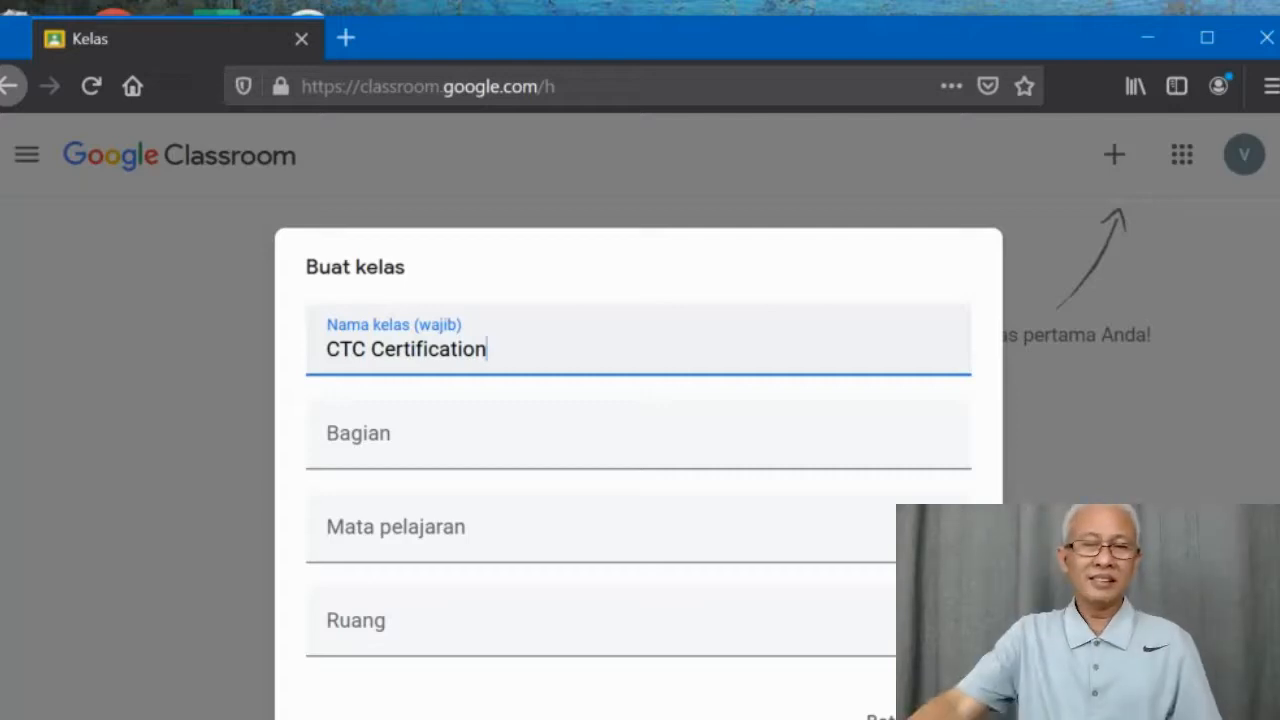
pyautogui.click(328, 536)
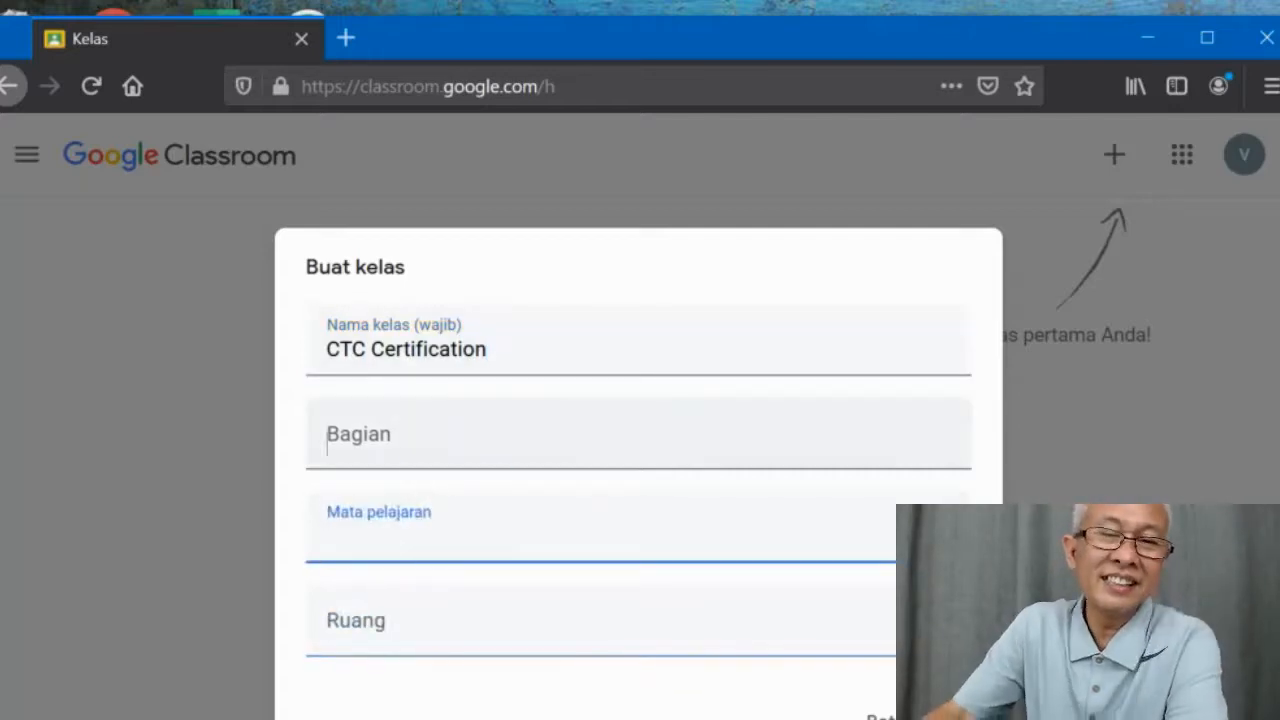
pyautogui.click(450, 425)
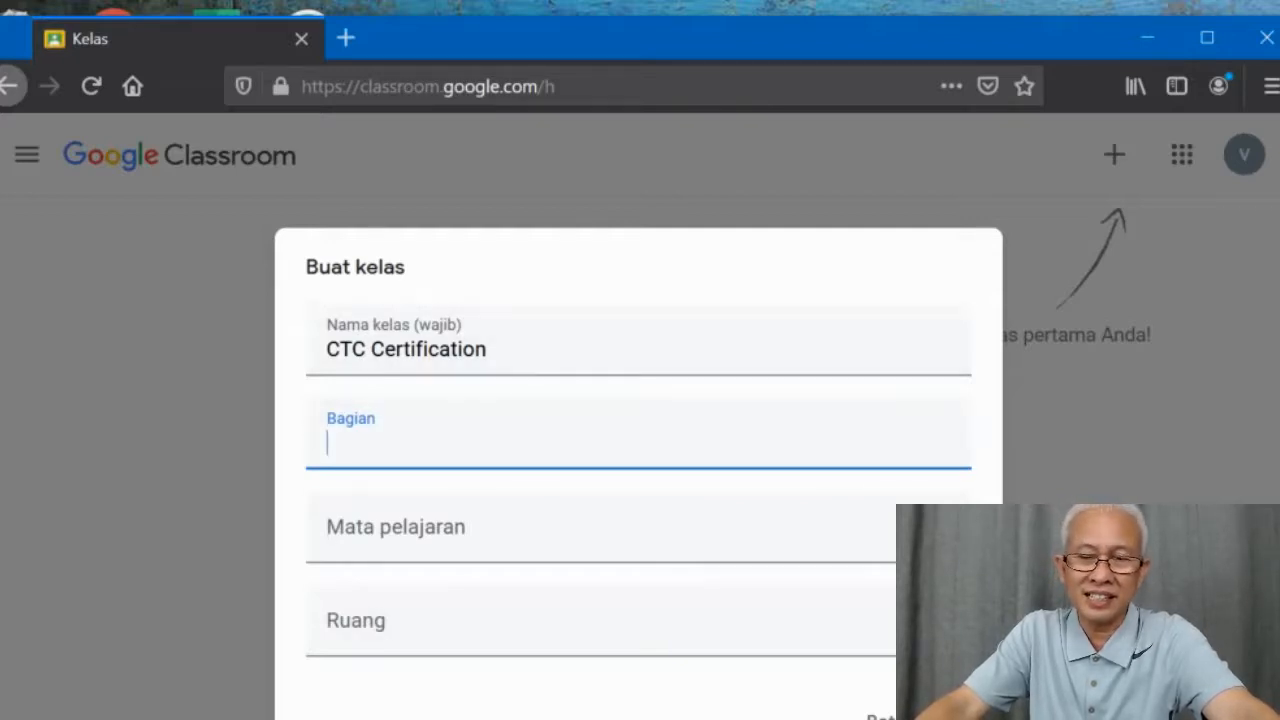
pyautogui.click(958, 717)
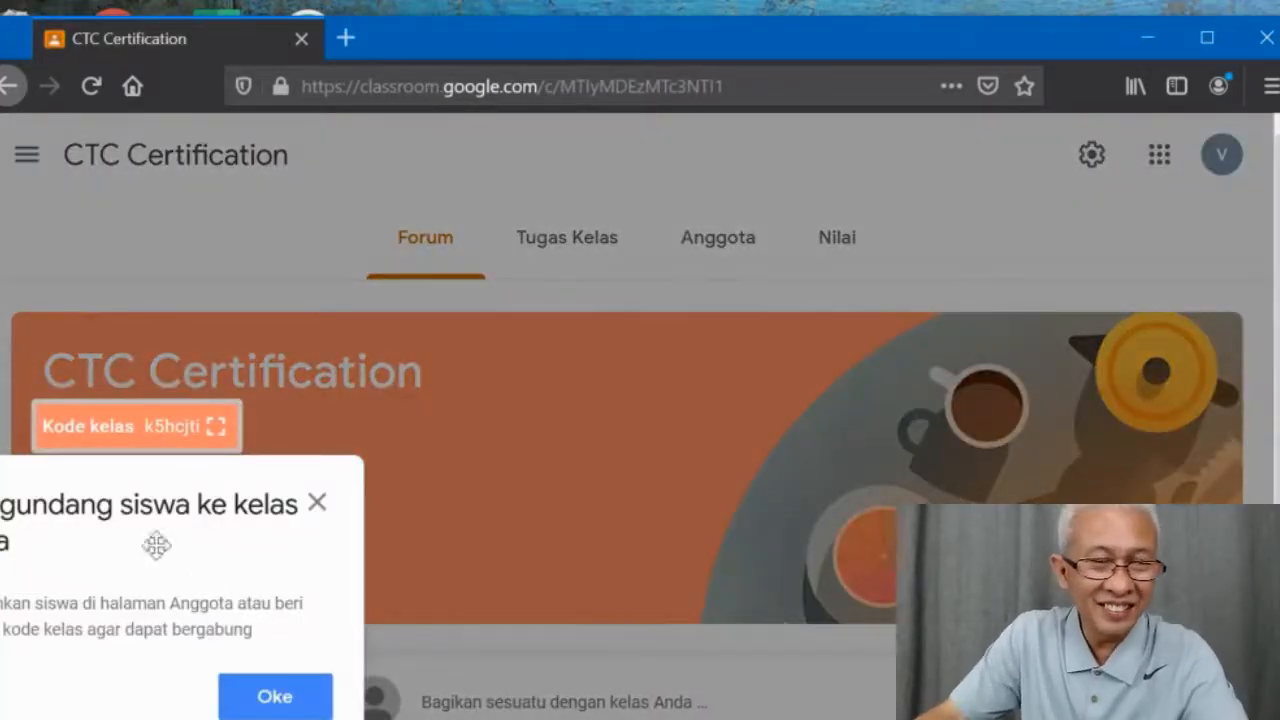
# Close the invite-students notice and scroll down the CTC Certification Forum page.
pyautogui.moveTo(172, 478); pyautogui.dragTo(580, 466)
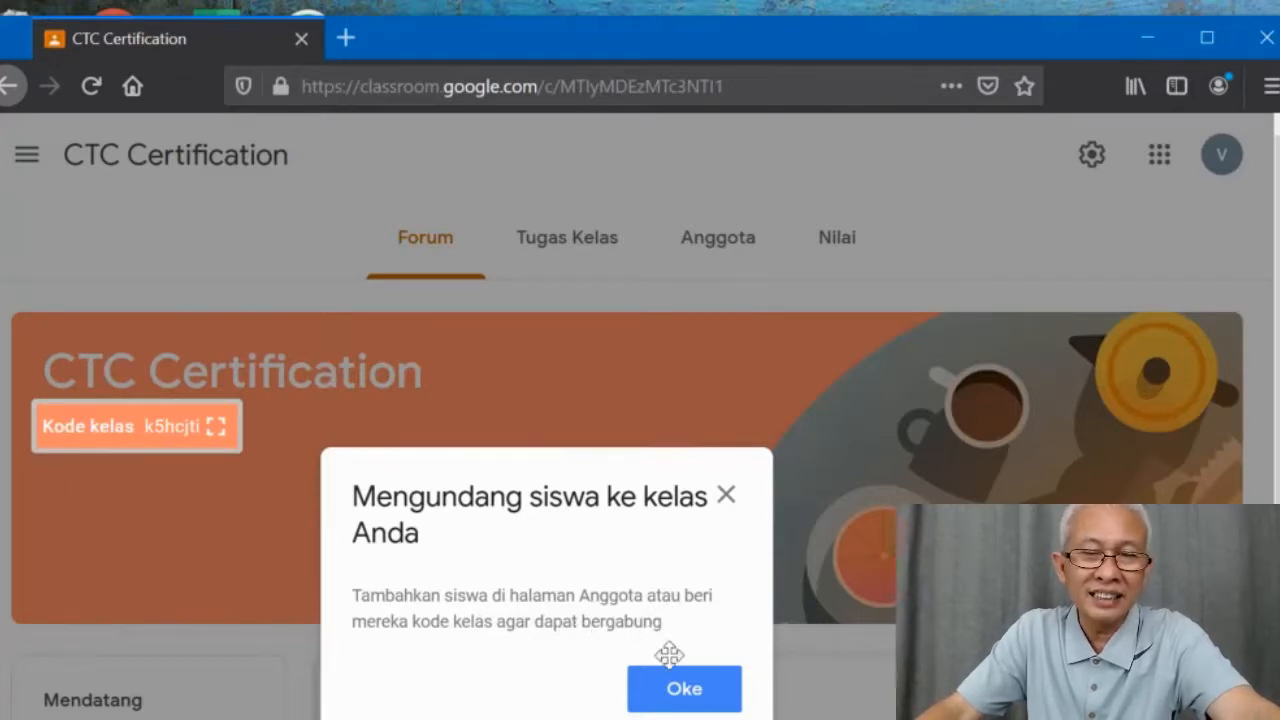
pyautogui.click(682, 689)
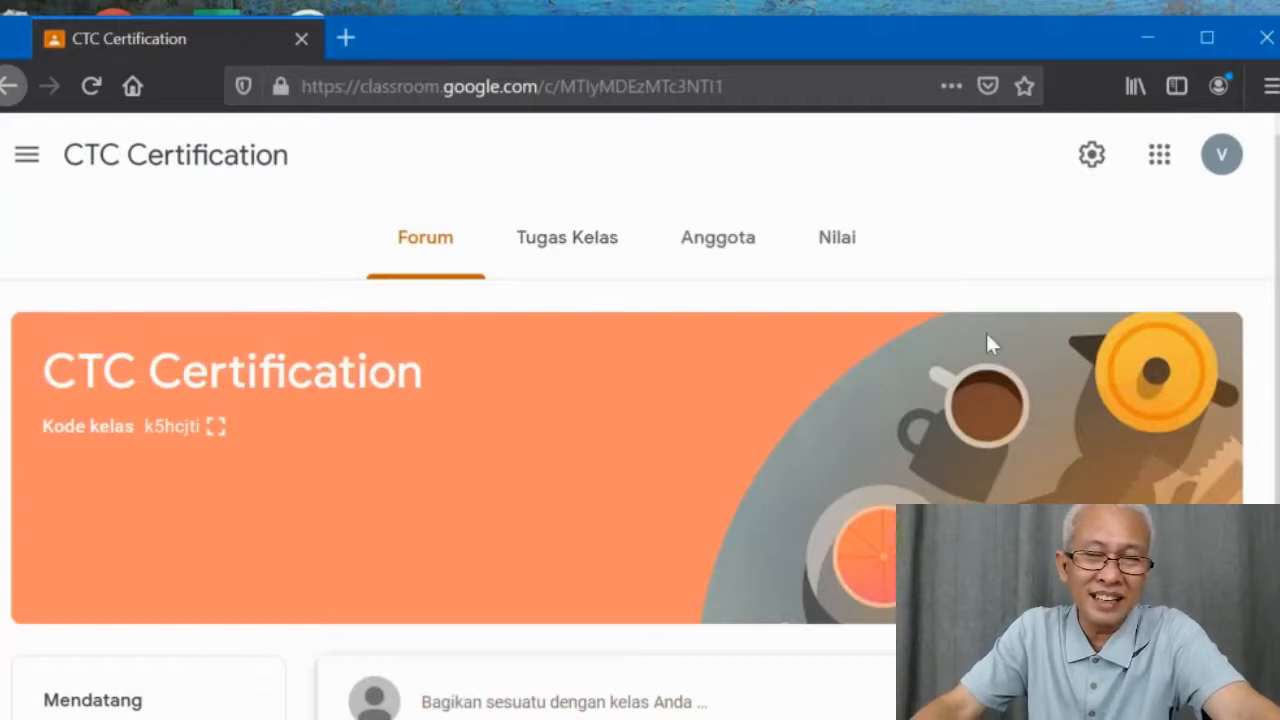
pyautogui.scroll(-3, 640, 624)
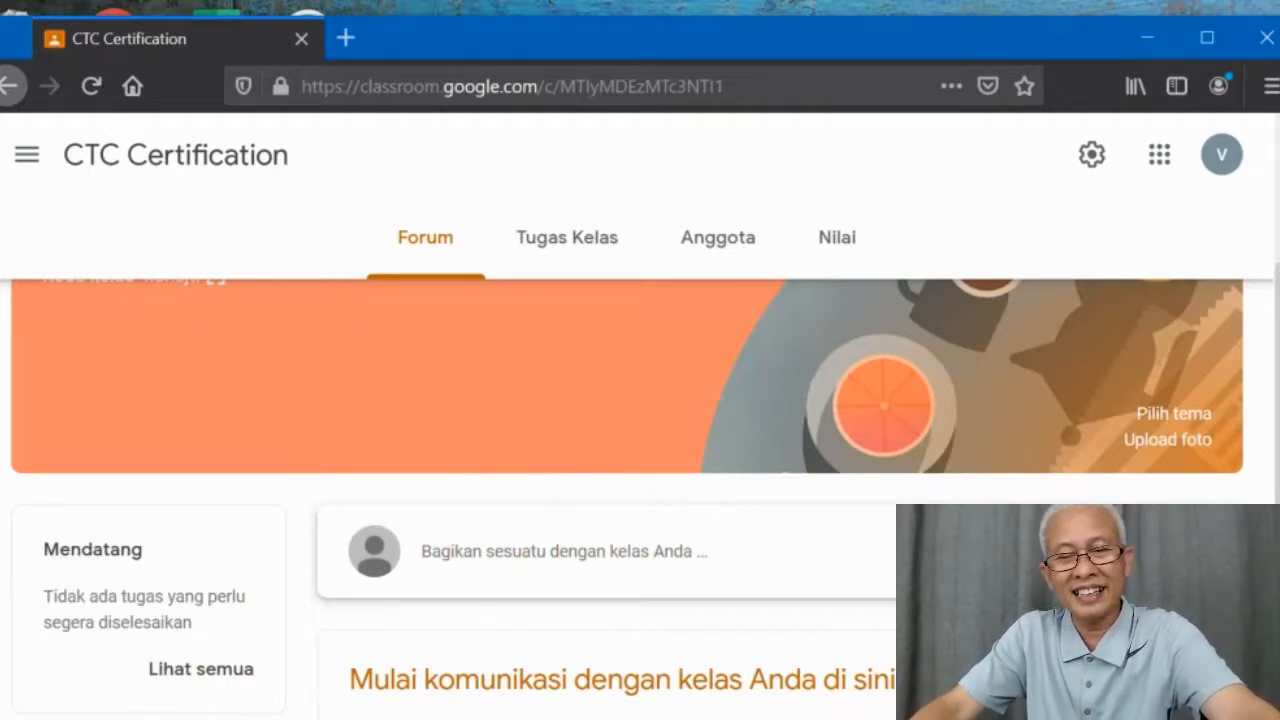
# Pass through Tugas Kelas to the Anggota page, showing one teacher and no students.
pyautogui.click(572, 258)
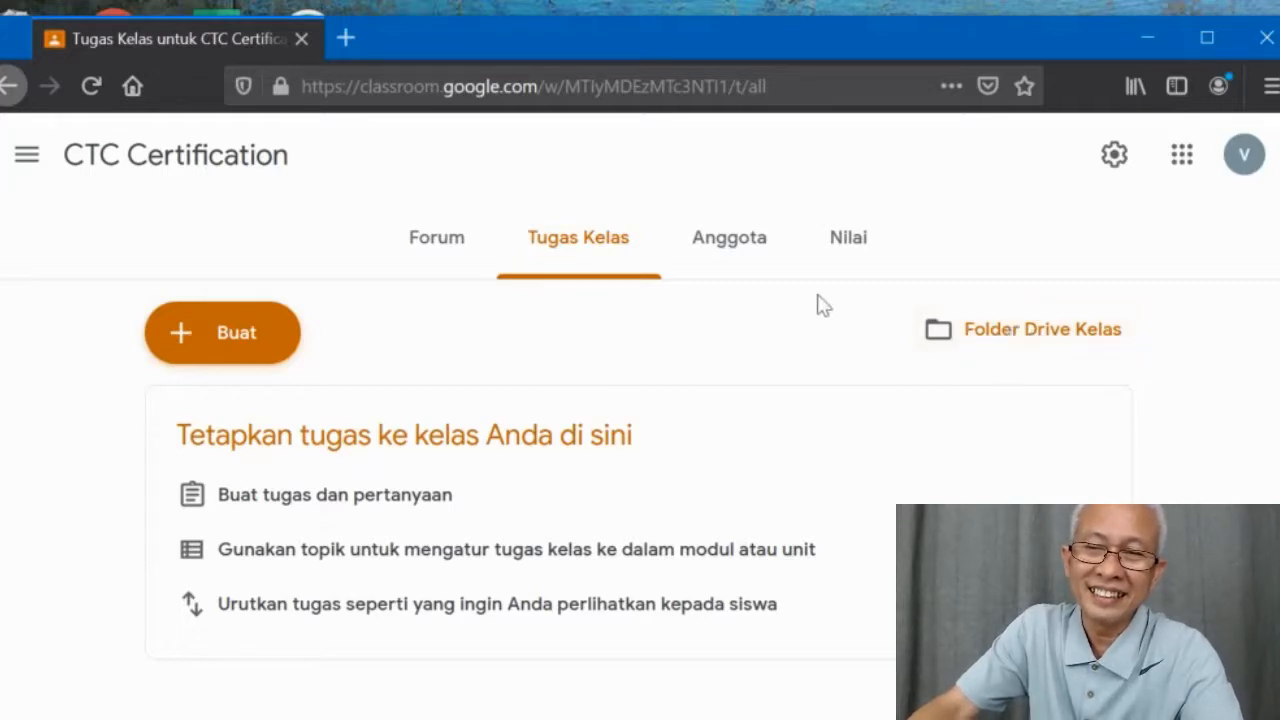
pyautogui.click(708, 247)
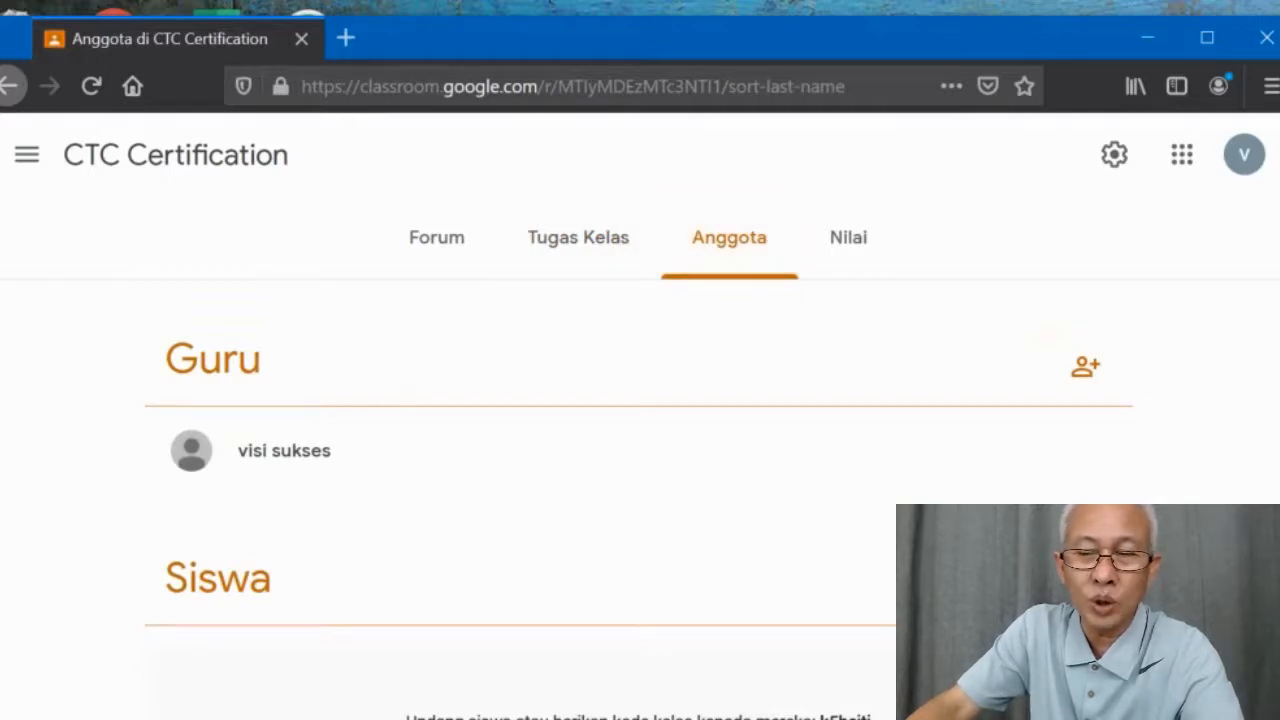
# Look at the Undang siswa dialog and class code, then view the empty Nilai gradebook.
pyautogui.click(1085, 586)
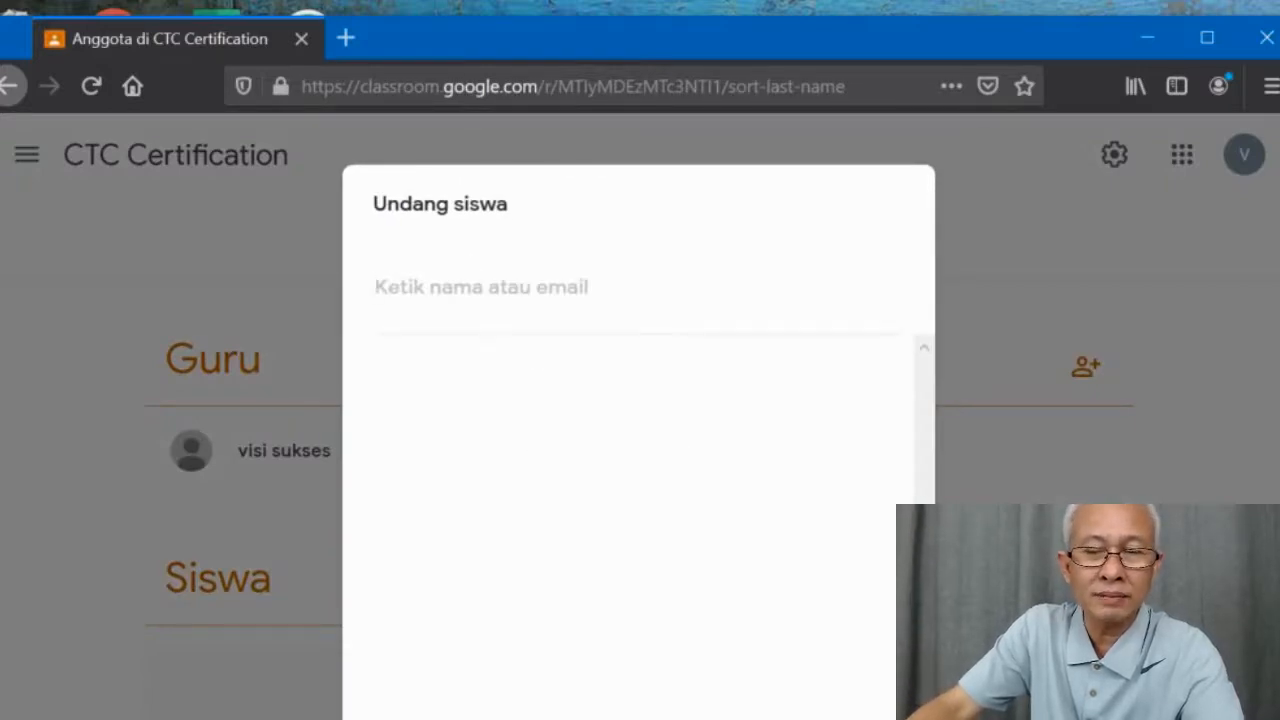
pyautogui.click(828, 716)
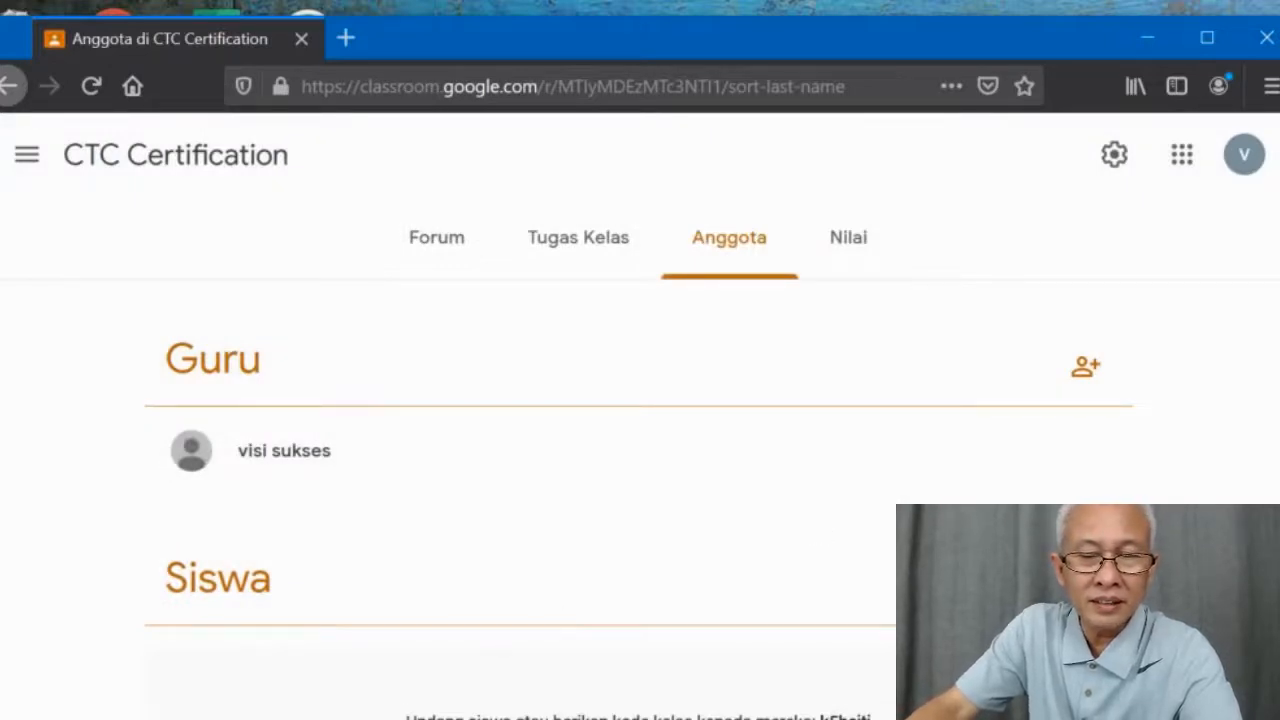
pyautogui.doubleClick(845, 718)
pyautogui.click(846, 718)
pyautogui.moveTo(871, 718); pyautogui.dragTo(816, 718)
pyautogui.click(845, 718)
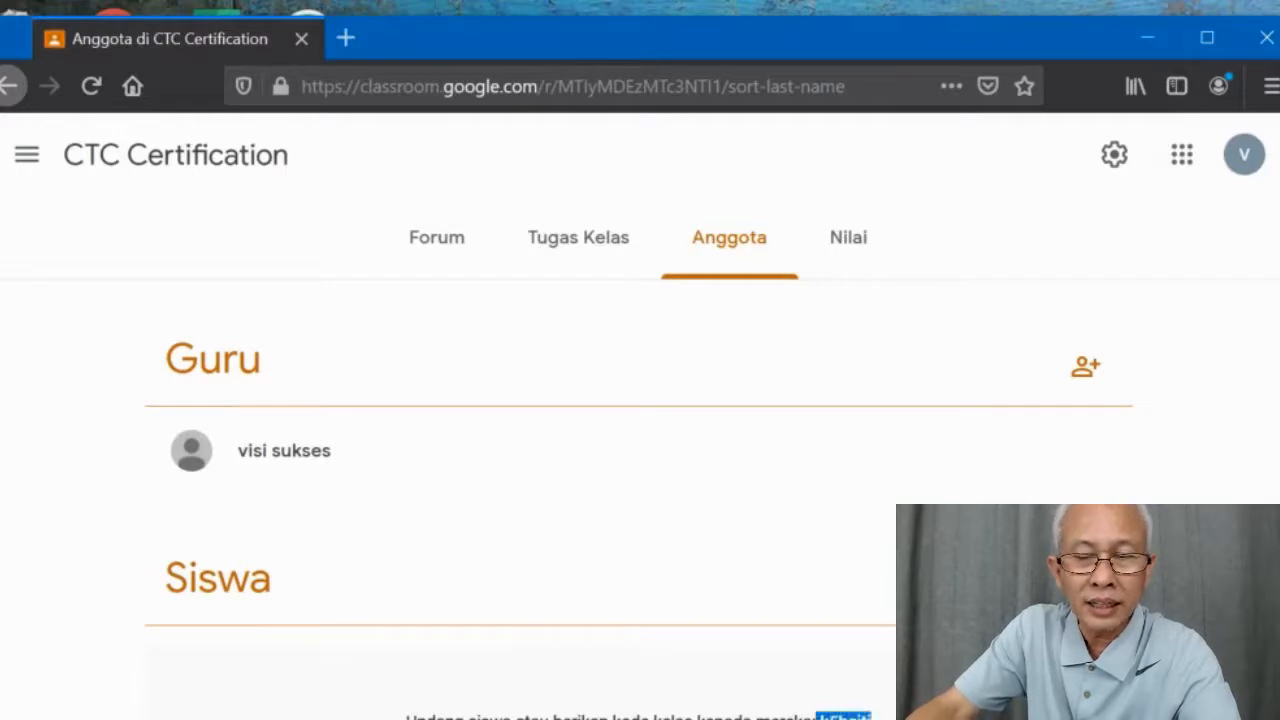
pyautogui.click(845, 718)
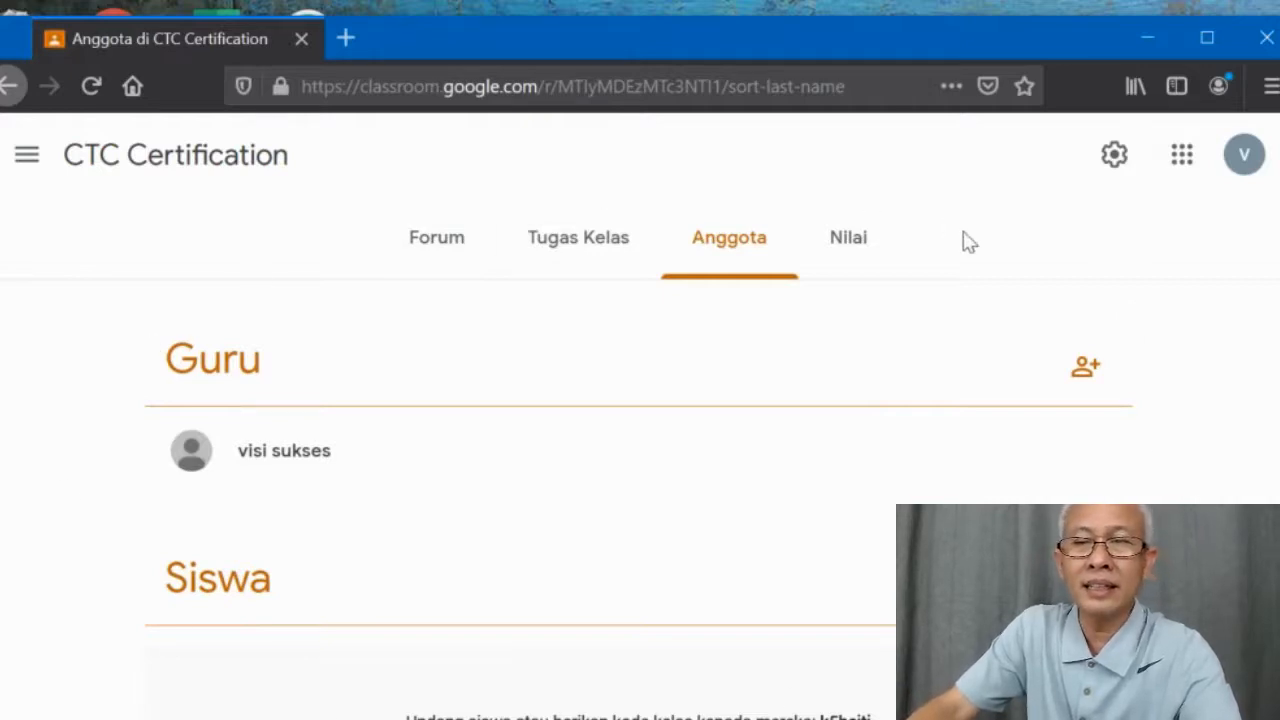
pyautogui.click(850, 238)
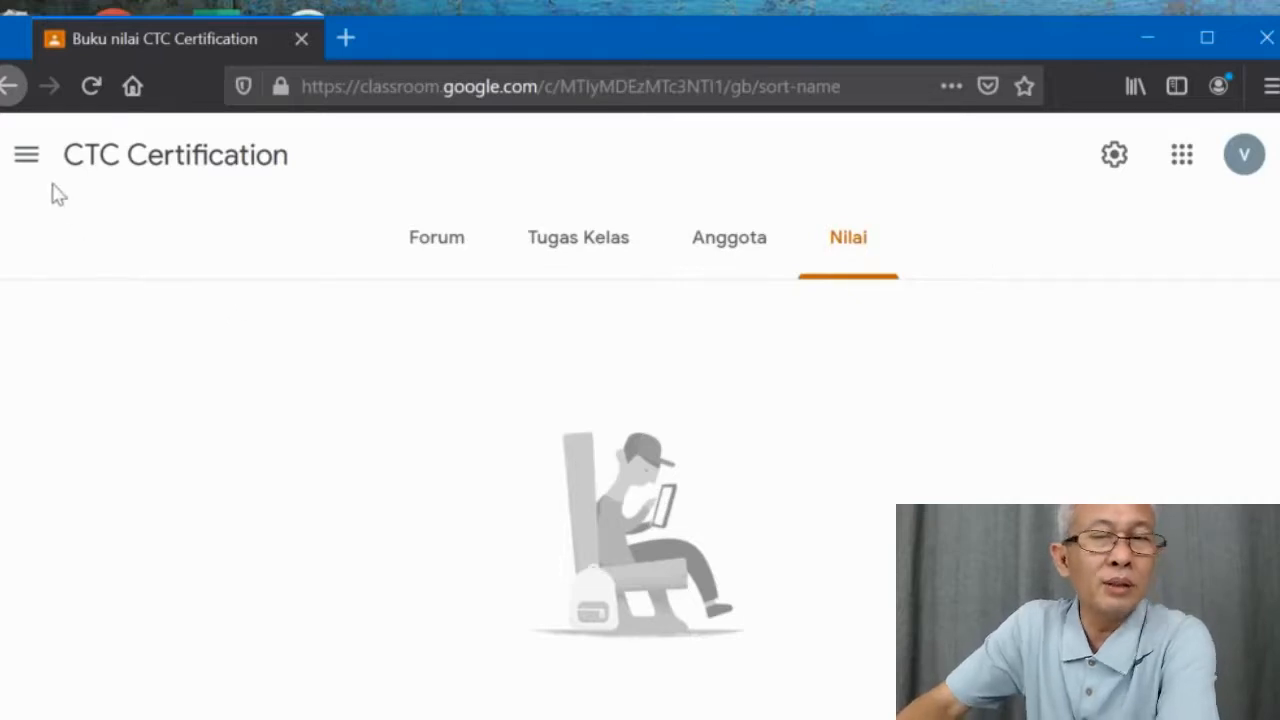
# Check the empty Untuk diperiksa list, then return to CTC Certification from the main menu.
pyautogui.click(34, 157)
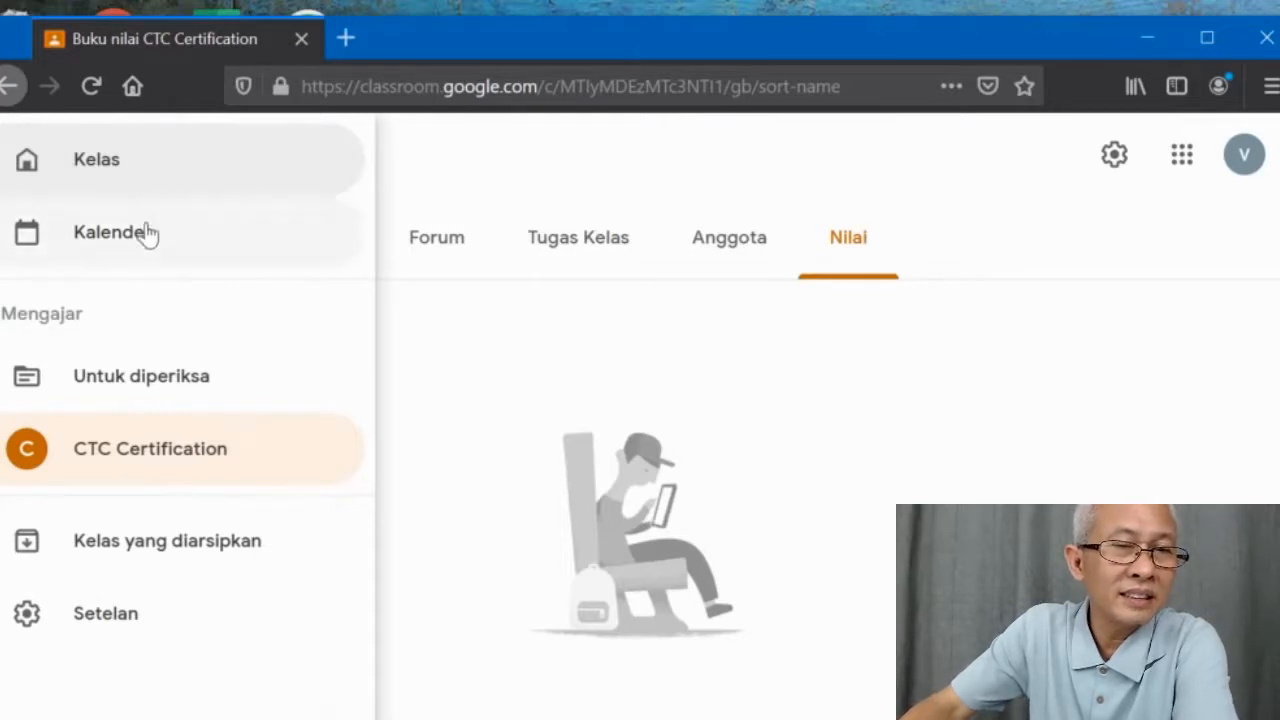
pyautogui.click(154, 394)
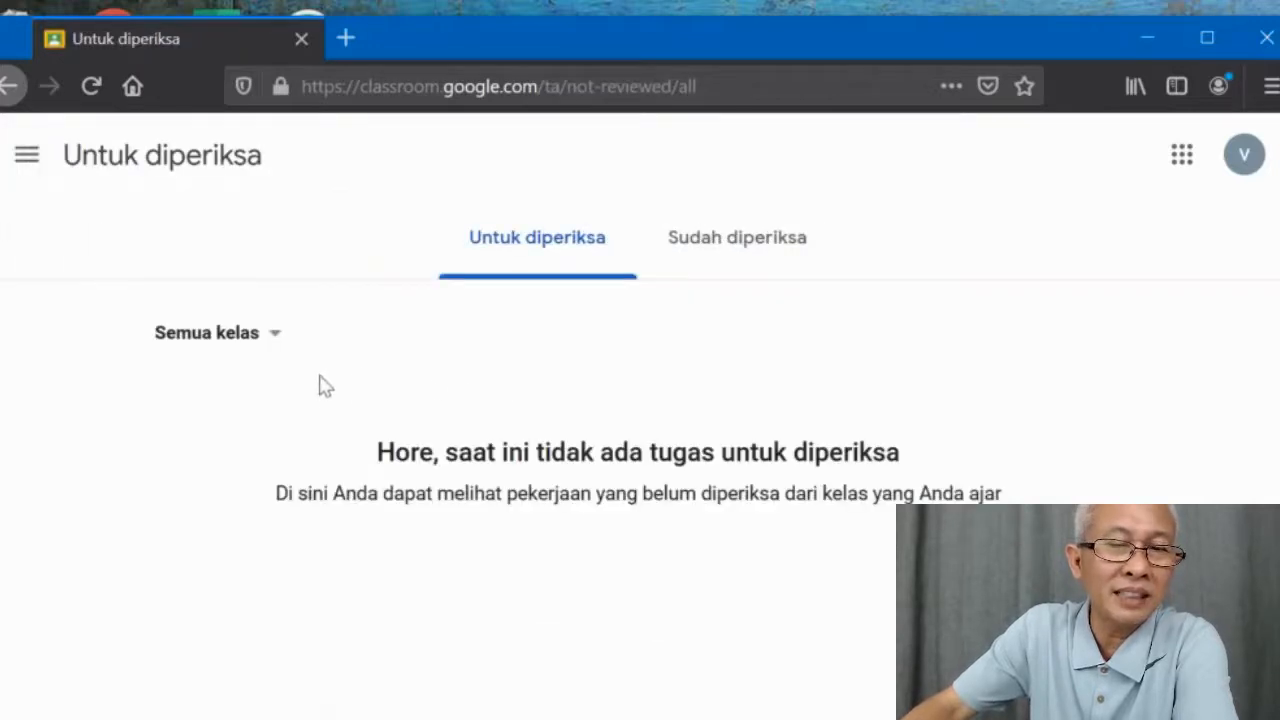
pyautogui.click(28, 155)
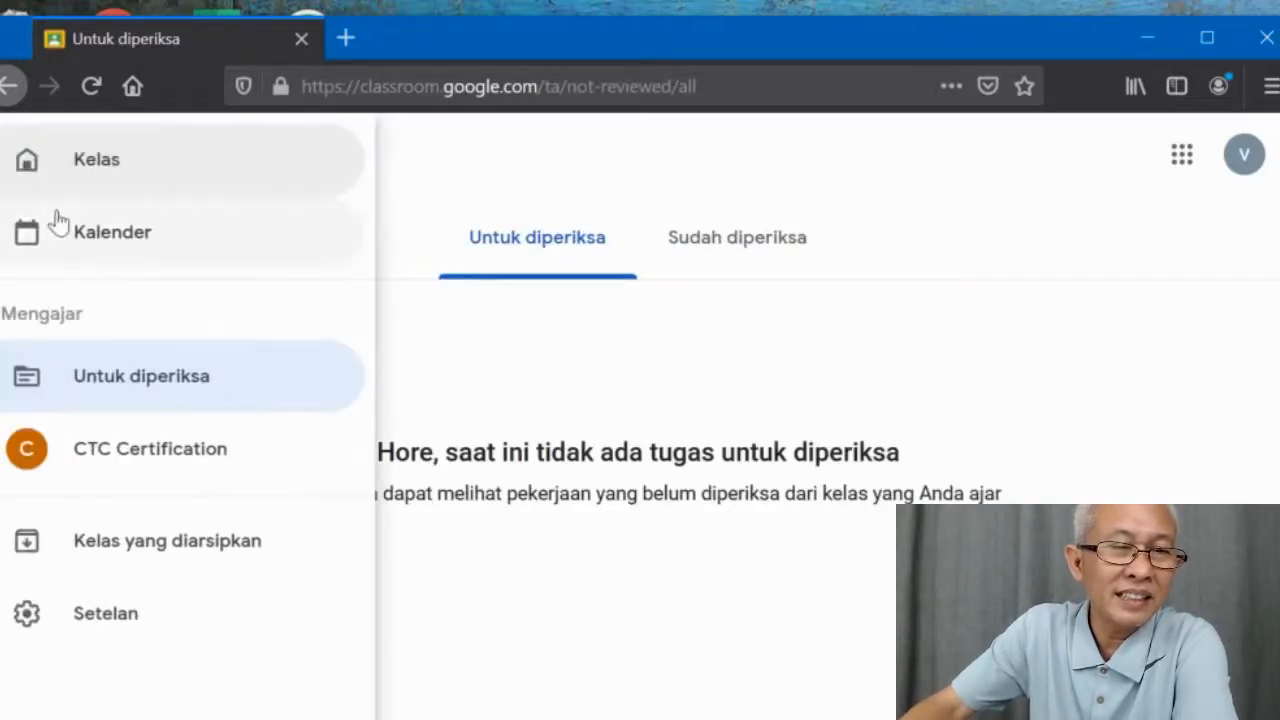
pyautogui.click(118, 450)
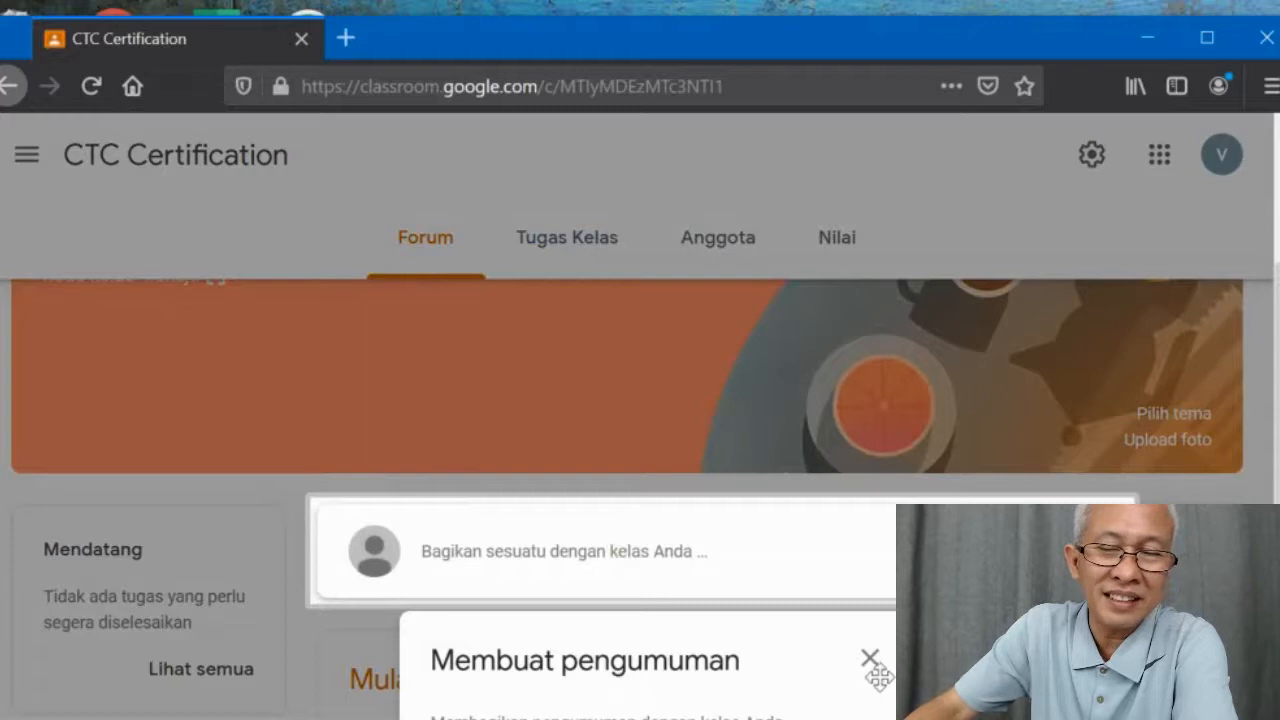
pyautogui.click(48, 157)
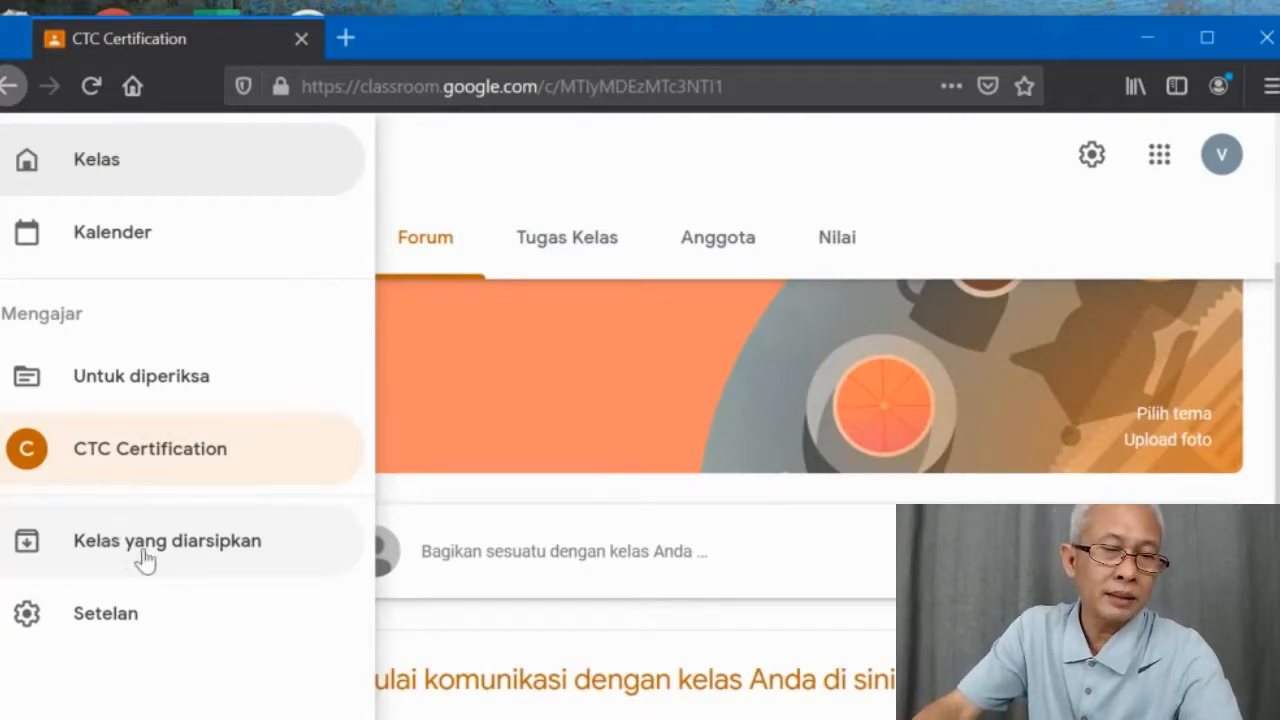
pyautogui.click(95, 621)
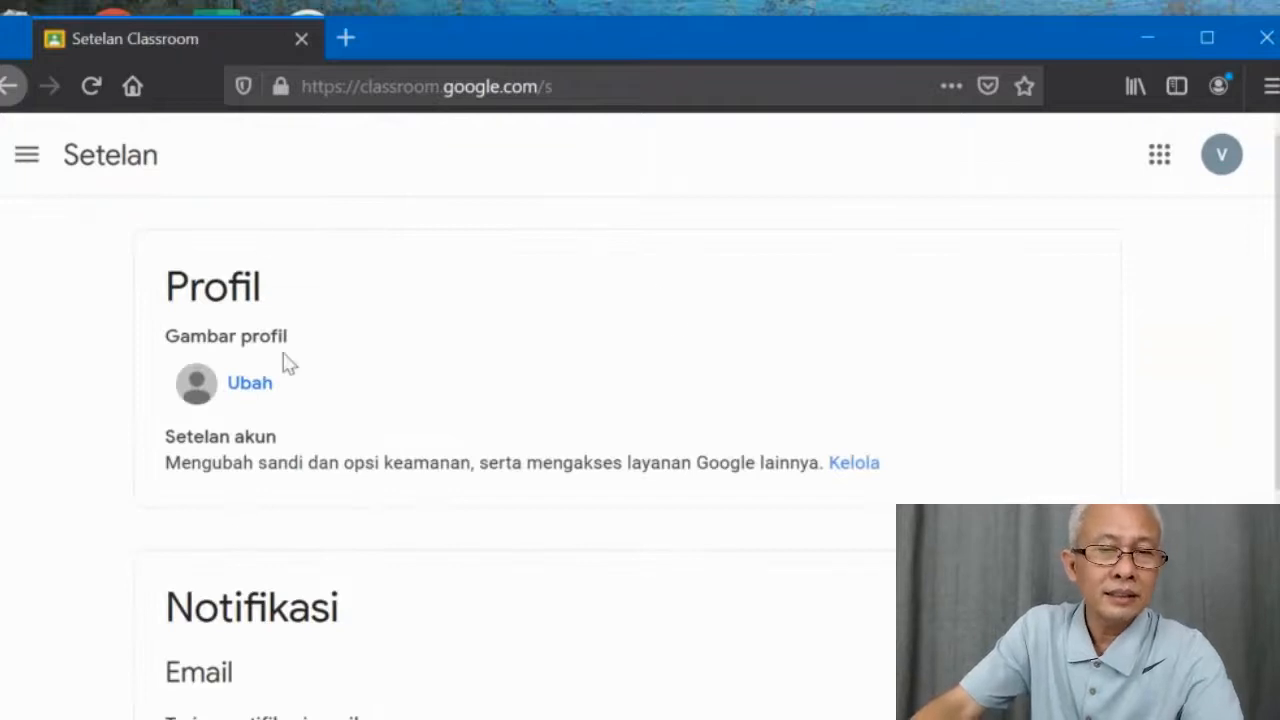
pyautogui.scroll(-5, 534, 477)
pyautogui.scroll(-5, 536, 485)
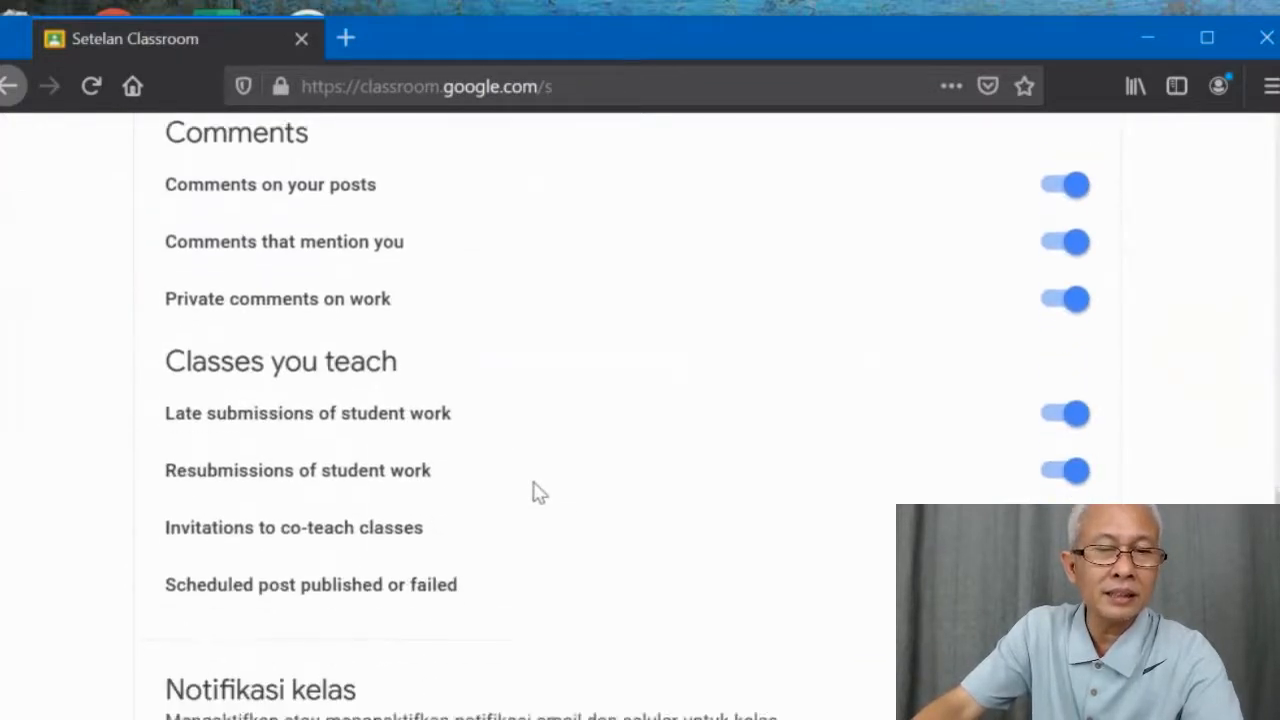
pyautogui.scroll(10, 534, 500)
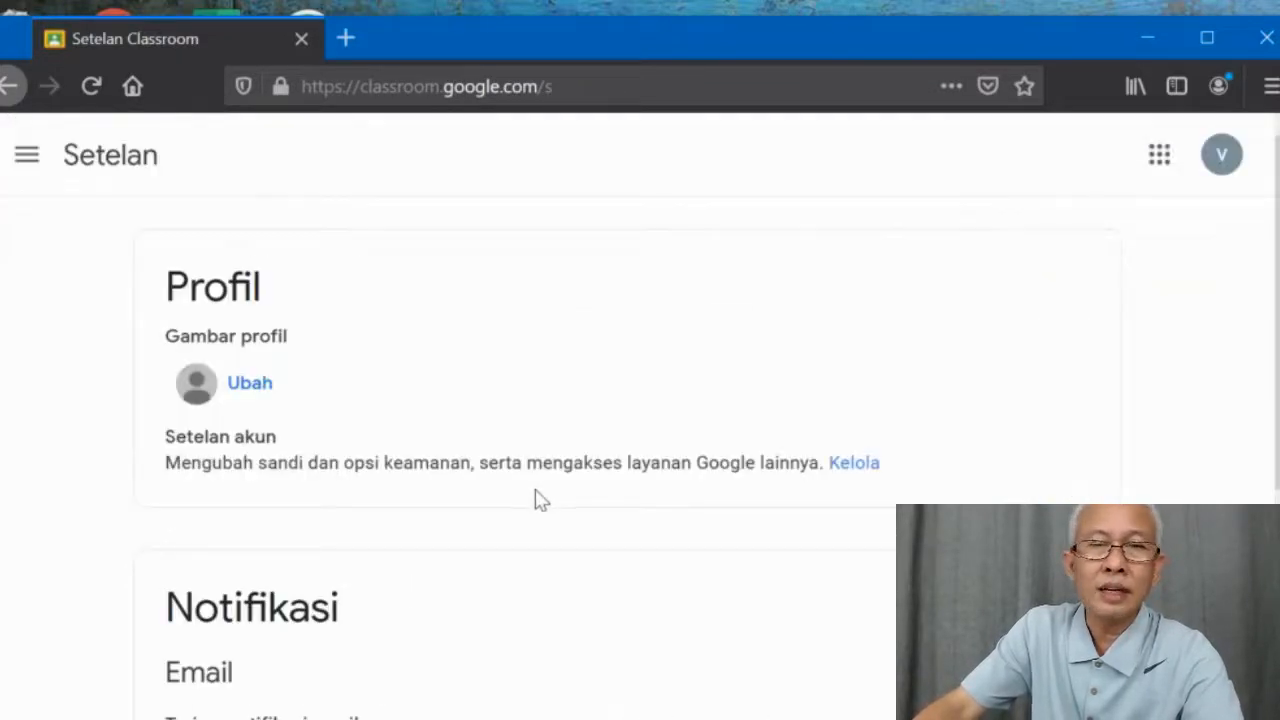
pyautogui.click(8, 86)
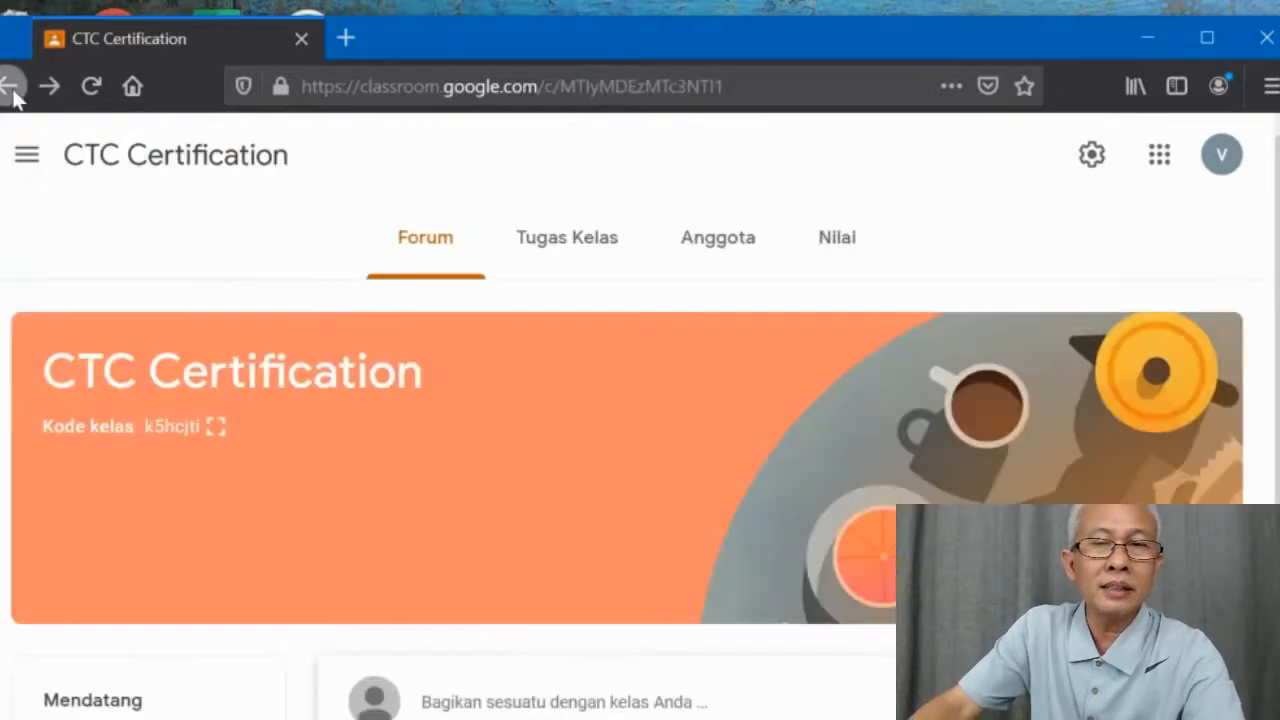